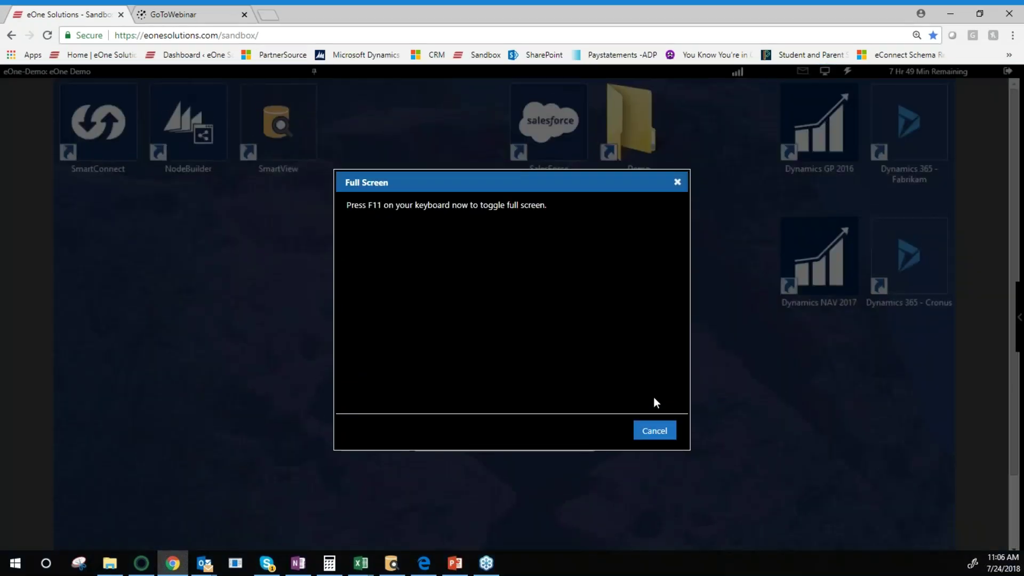
Switch the browser to full screen so the sandbox desktop fills the display
key(F11)
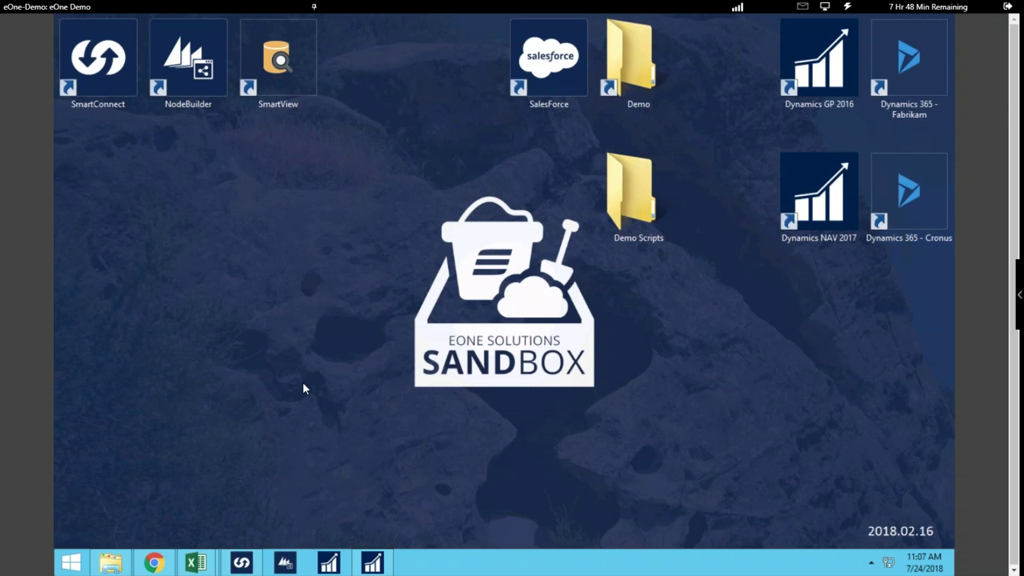
Launch SmartView from the Dynamics GP menu and load Sales Line Items from the Sales group
mouse_move(372, 561)
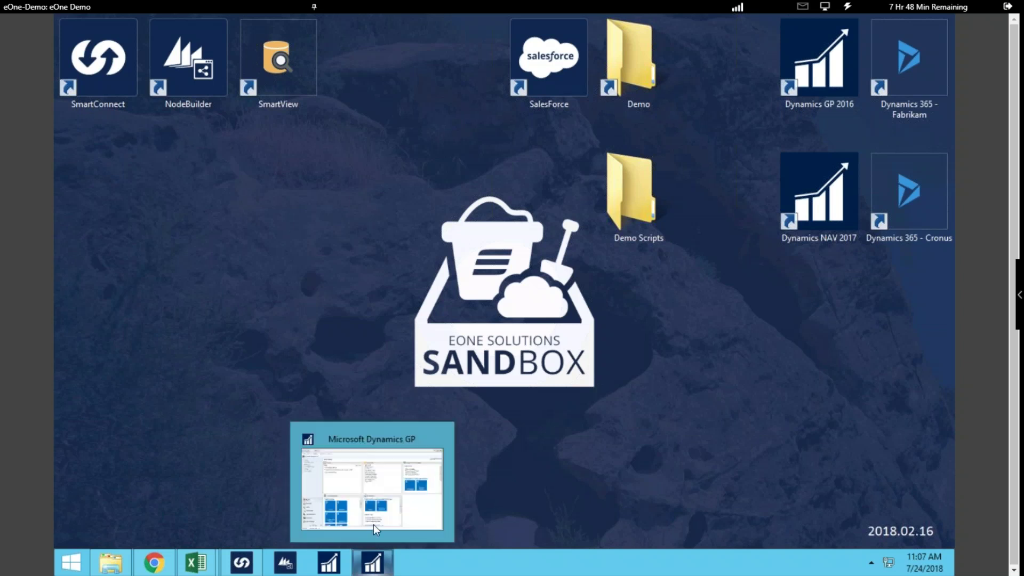
click(358, 446)
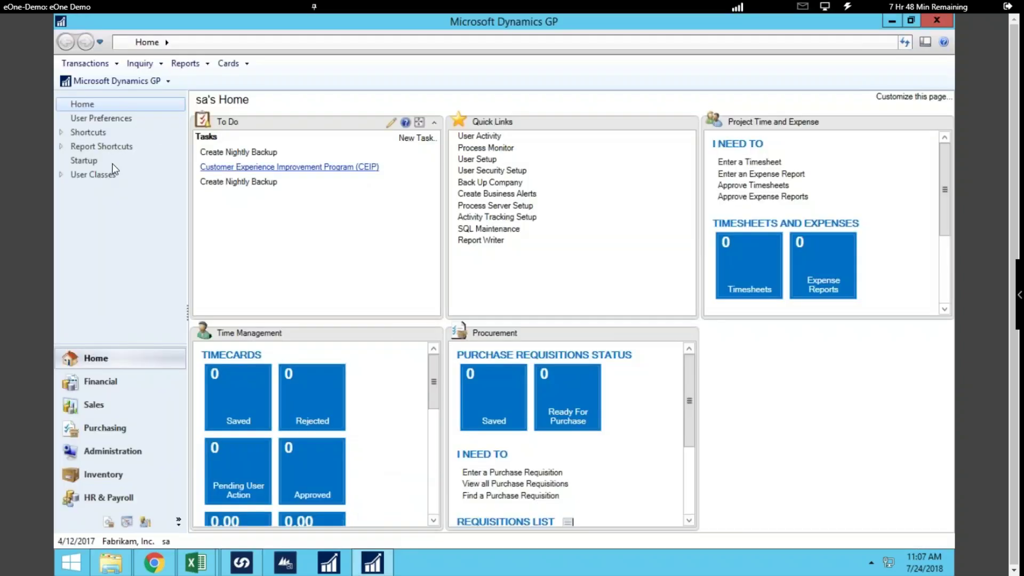
click(165, 81)
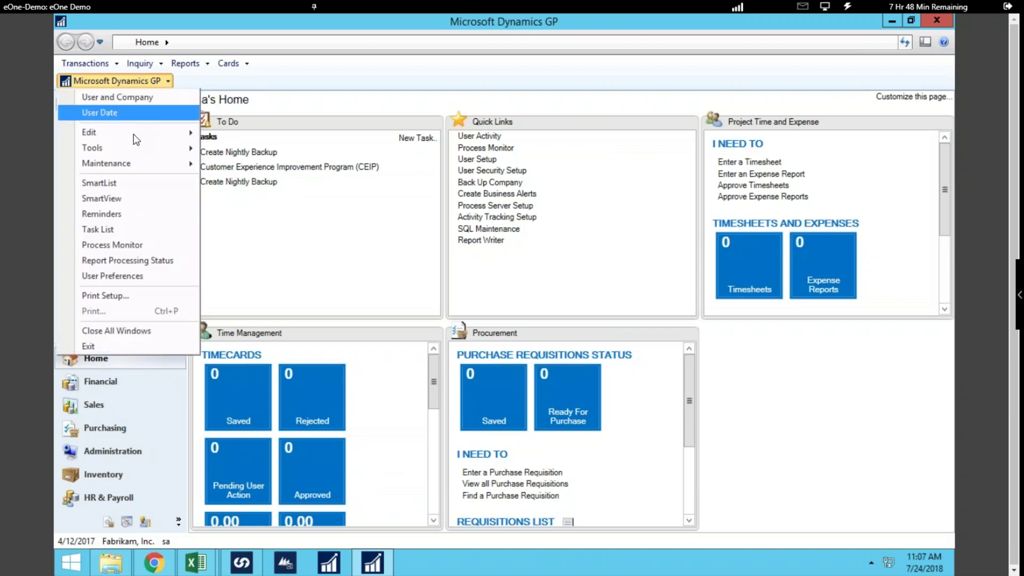
click(97, 198)
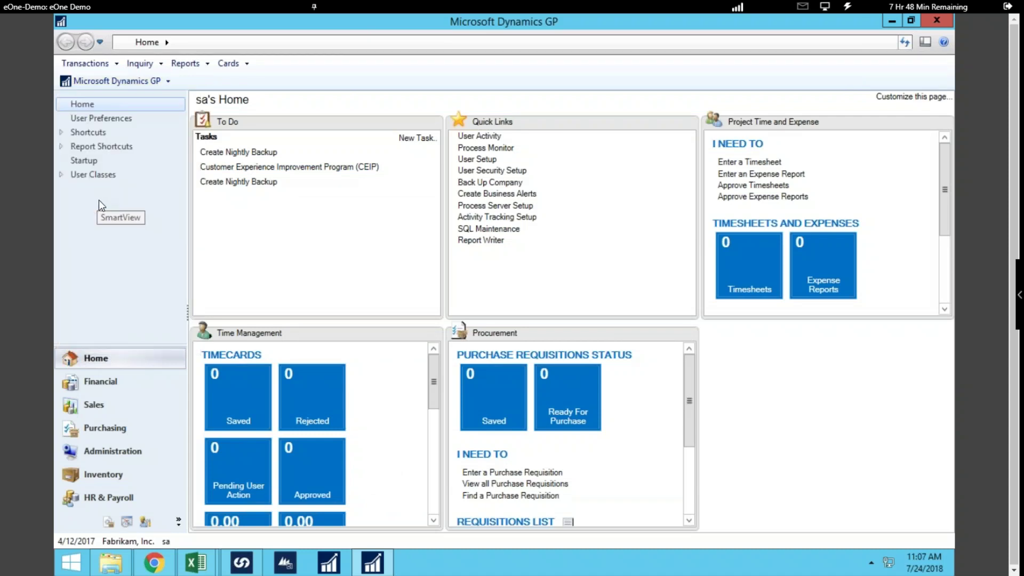
drag(374, 102, 380, 56)
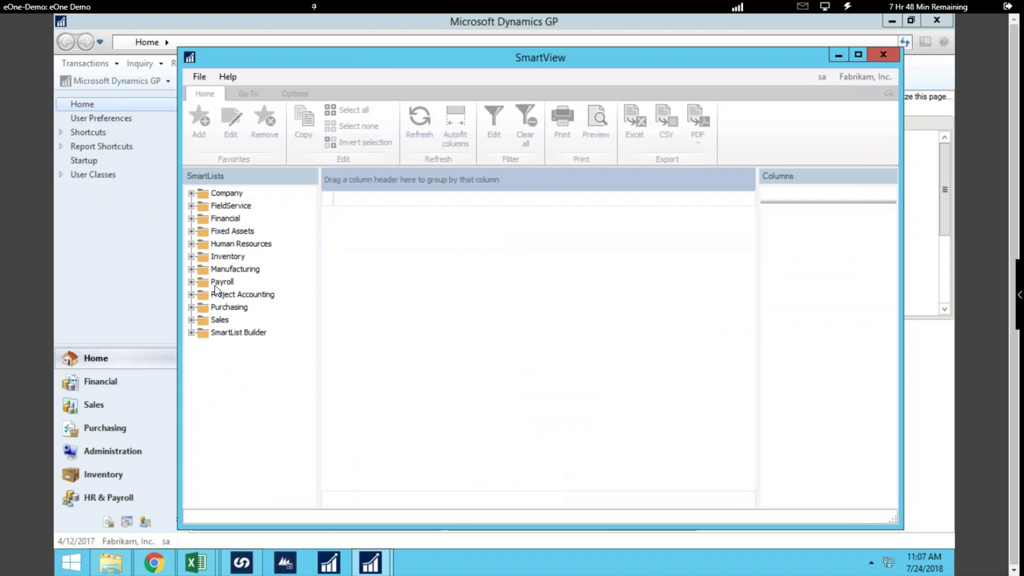
click(191, 320)
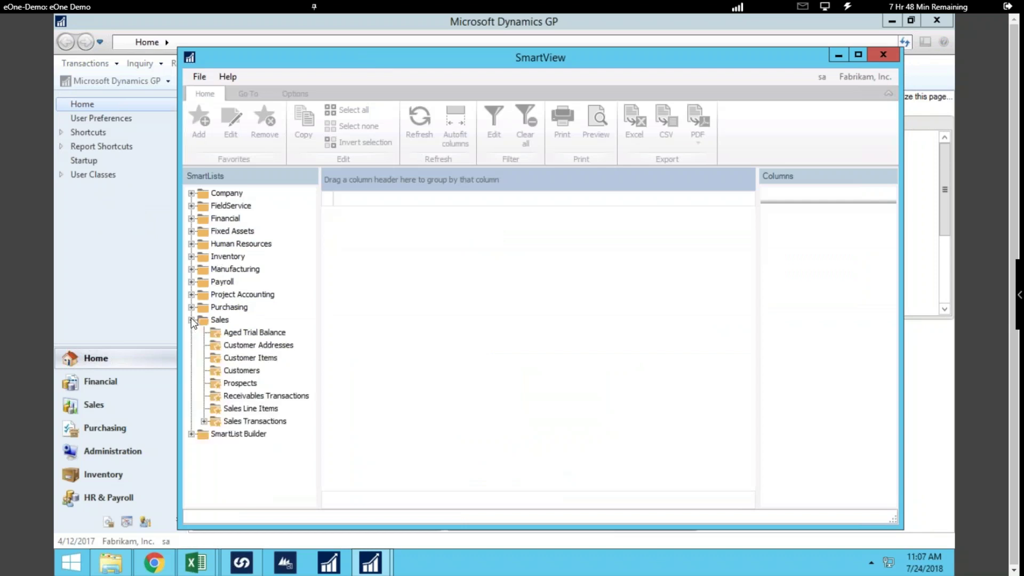
click(241, 412)
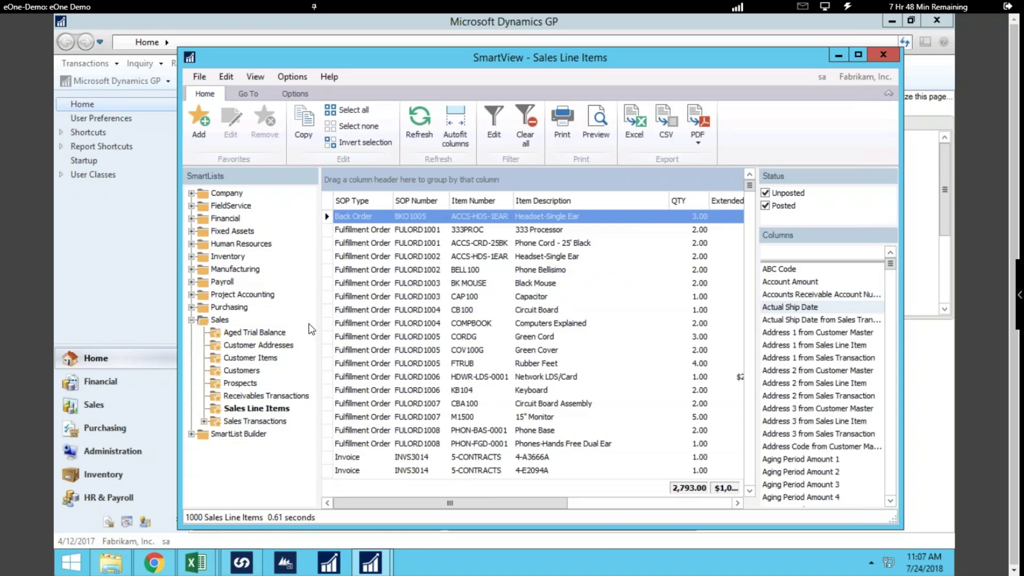
Load Sales Line Items in the classic SmartList for comparison, then minimize that window
click(264, 24)
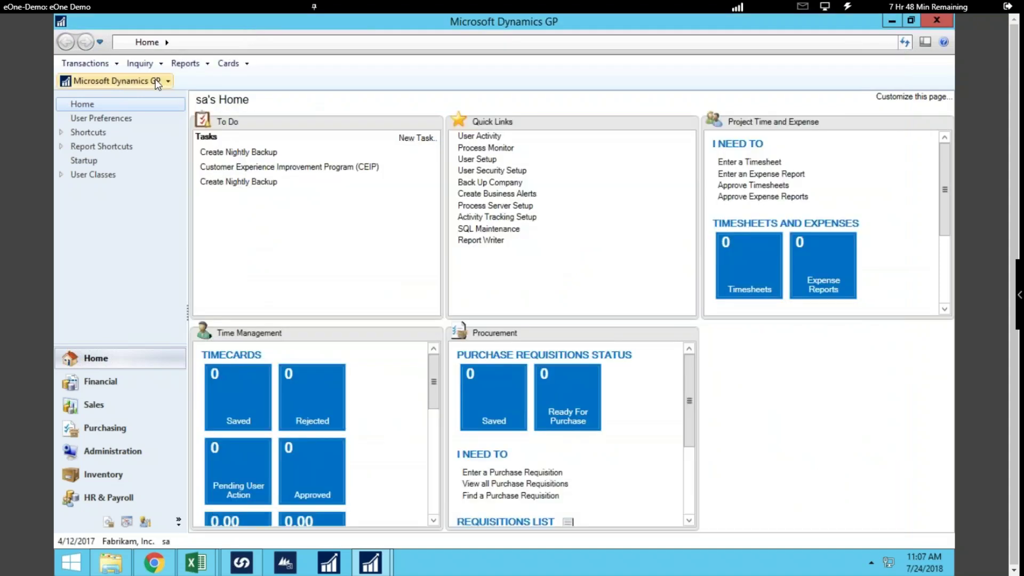
click(155, 80)
click(101, 183)
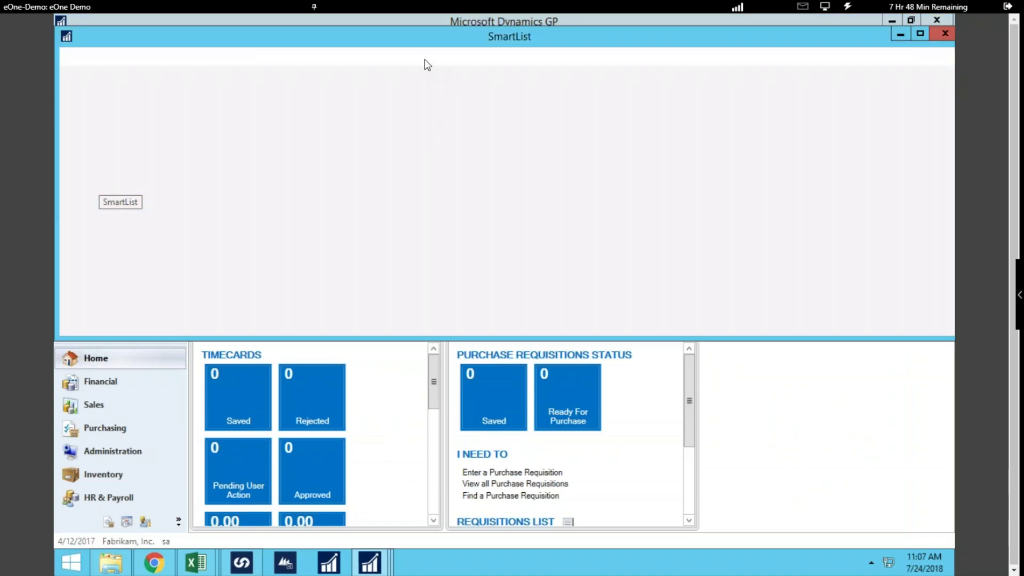
click(77, 278)
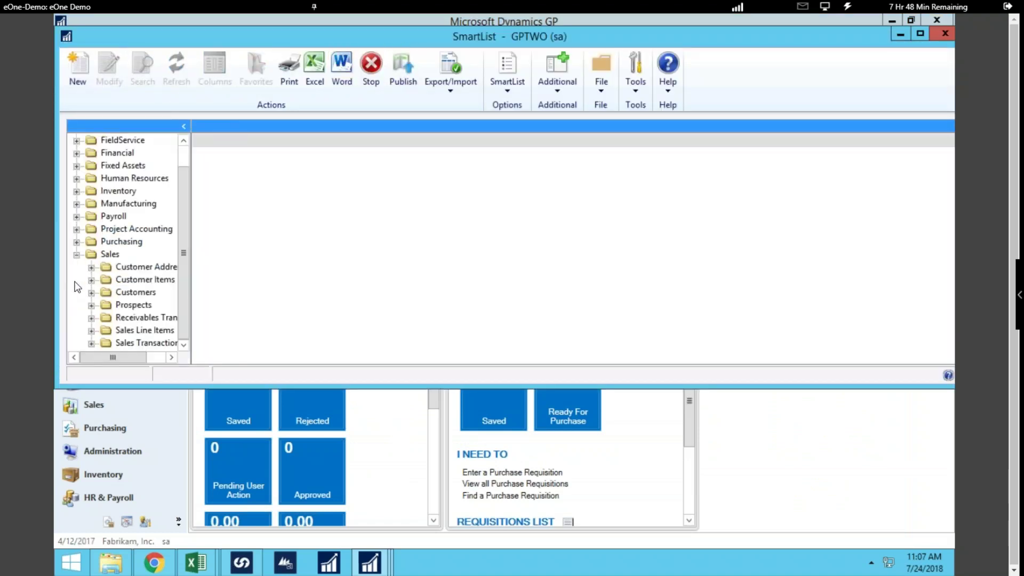
click(143, 328)
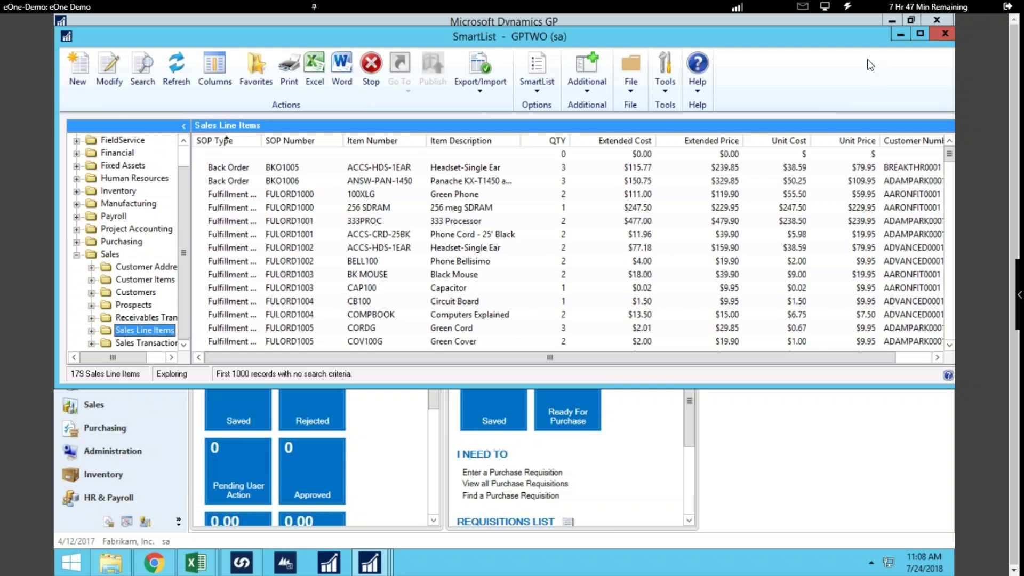
click(899, 35)
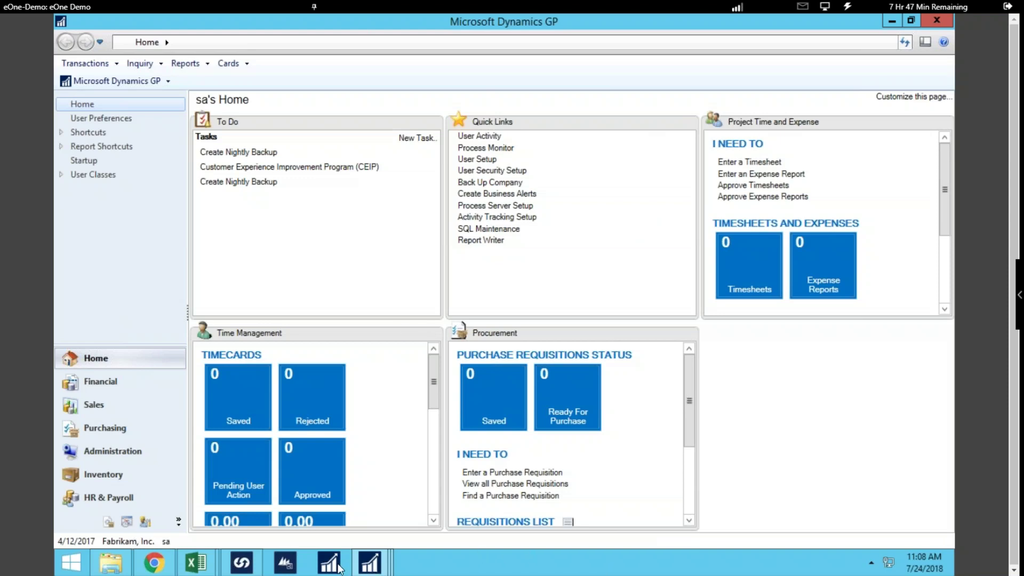
Bring the SmartView Sales Line Items window back to the front
click(378, 561)
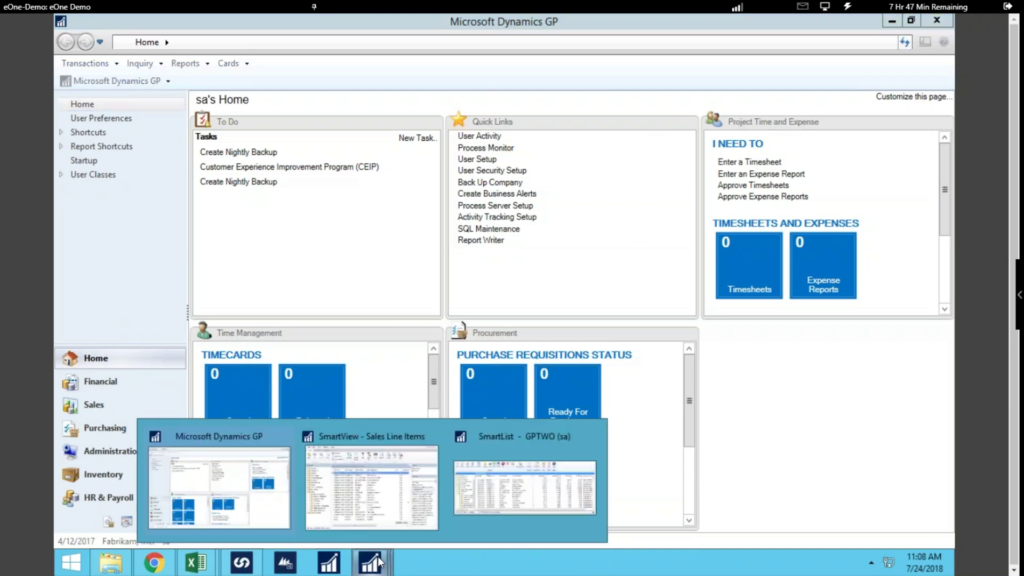
click(380, 441)
drag(763, 54, 758, 44)
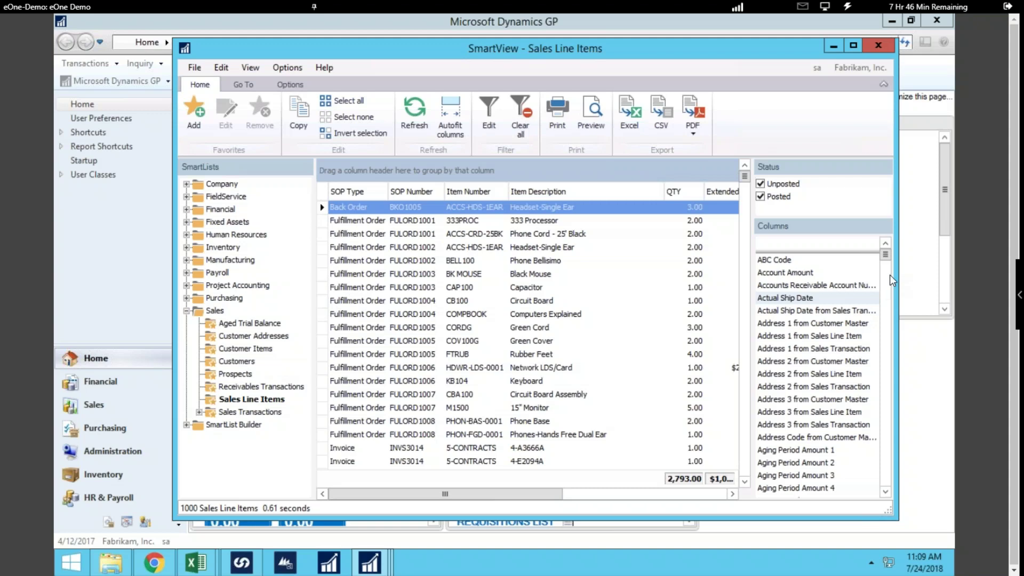
Add the SOP Type, Sales Territory and Salesperson ID columns to the grid
drag(886, 260, 885, 452)
scroll(811, 366, up, 2)
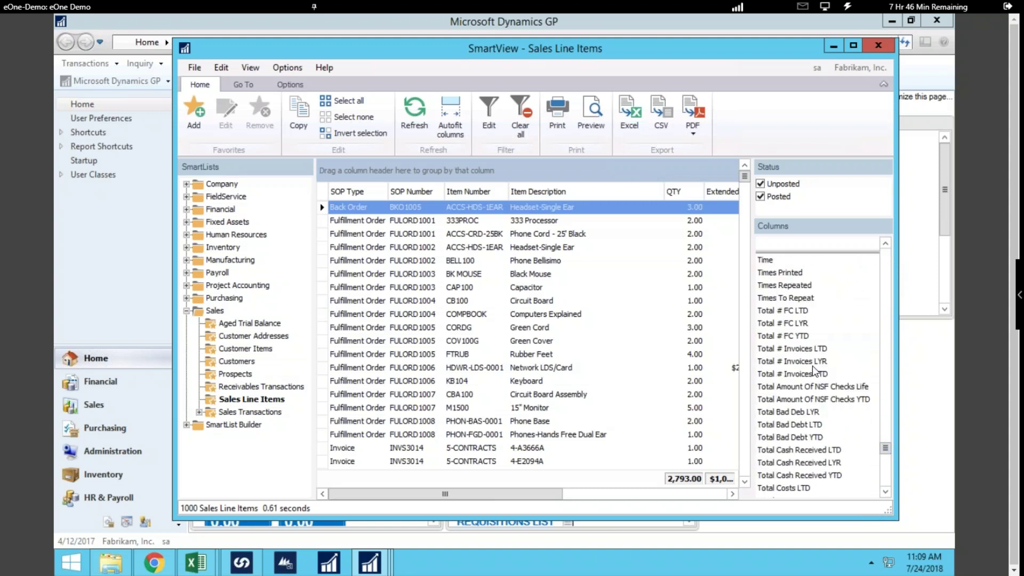
scroll(812, 367, up, 9)
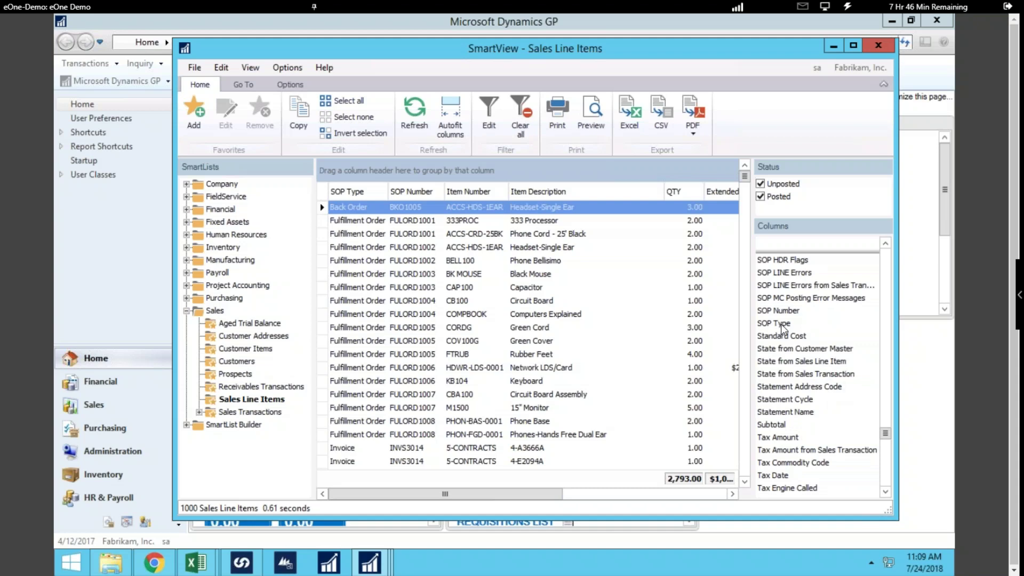
drag(776, 322, 644, 322)
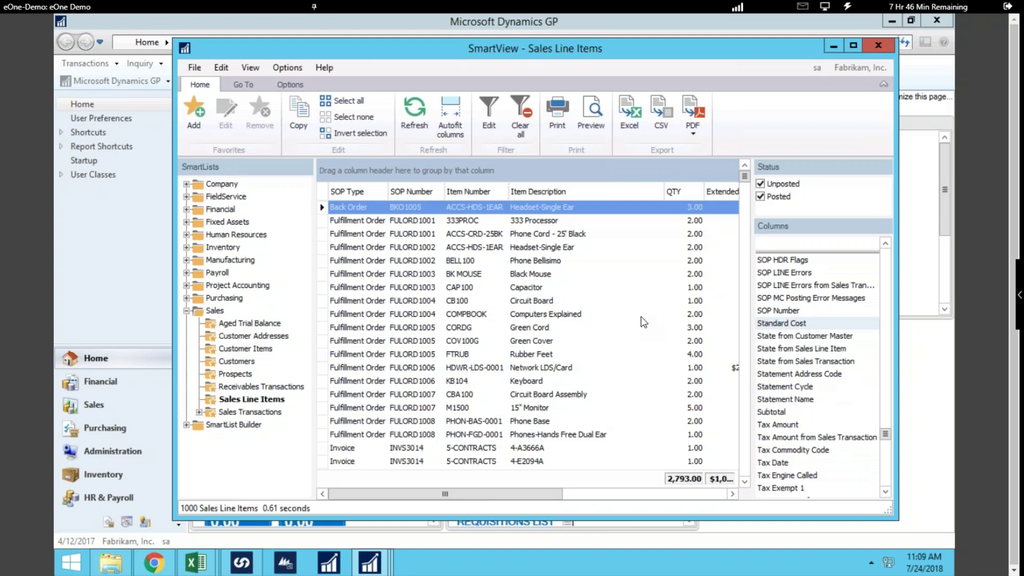
scroll(821, 328, up, 3)
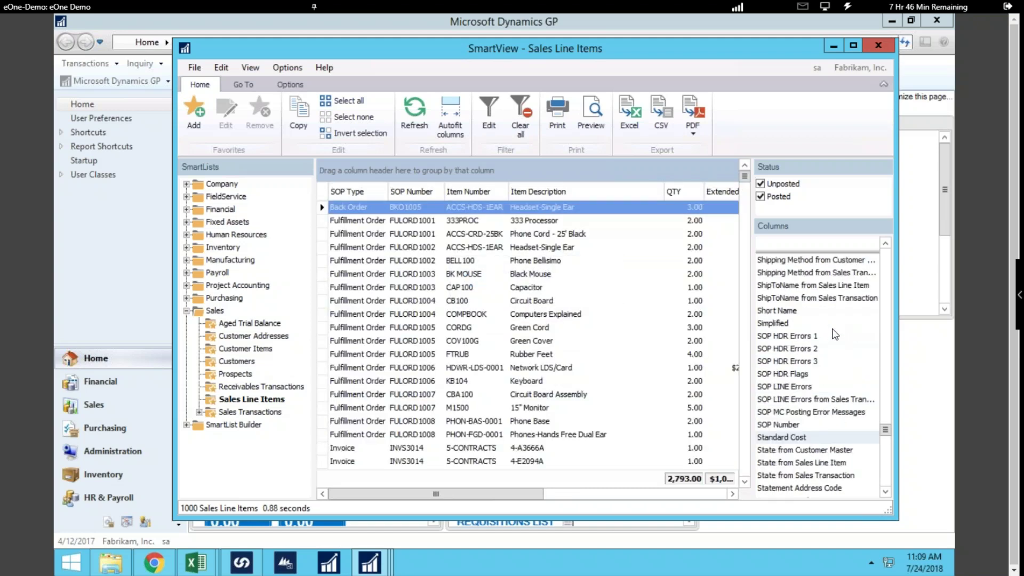
scroll(847, 343, up, 6)
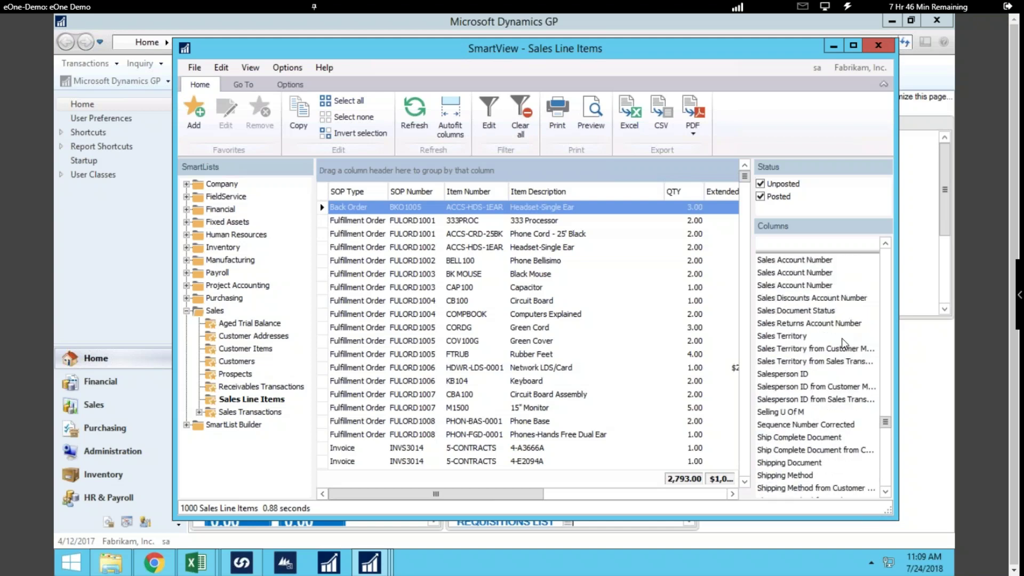
double_click(786, 335)
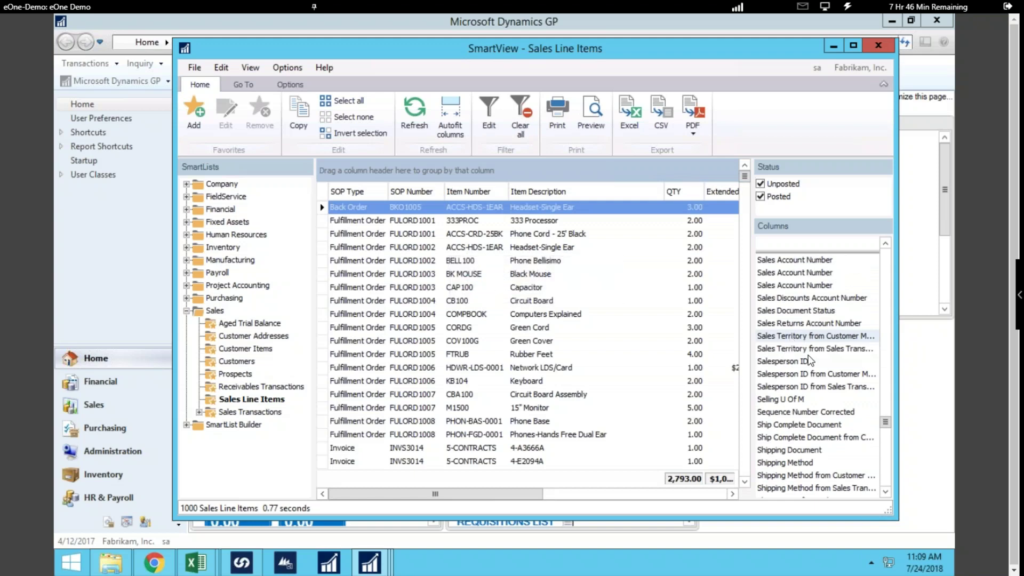
scroll(804, 342, up, 1)
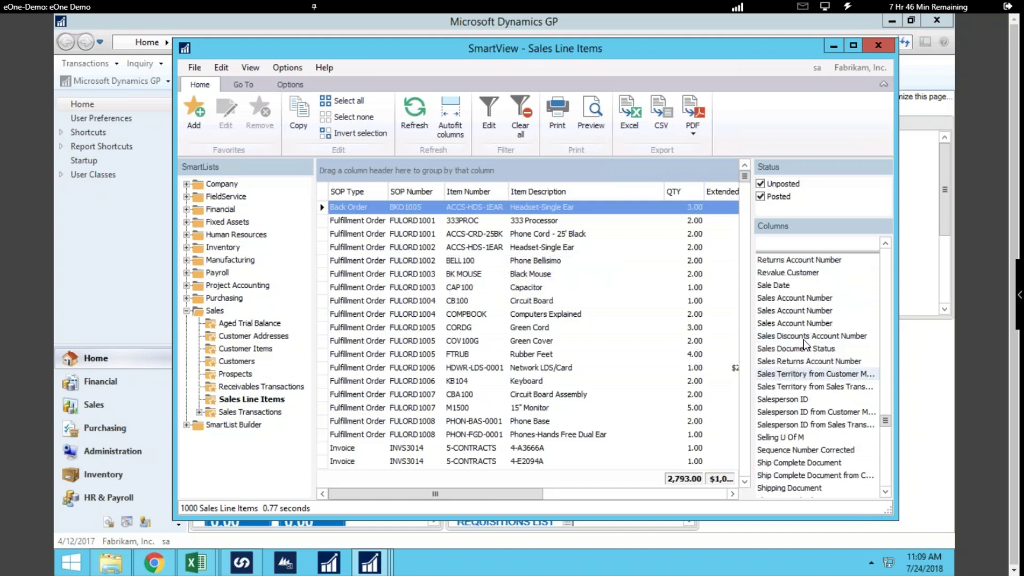
double_click(776, 399)
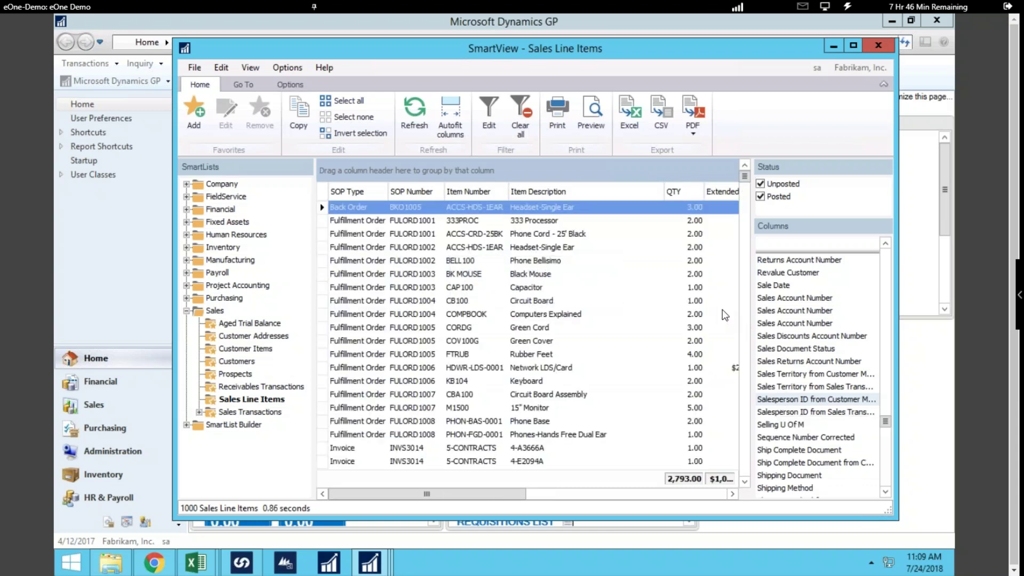
Hide the SmartLists and status/columns panels and maximize the SmartView window
click(282, 84)
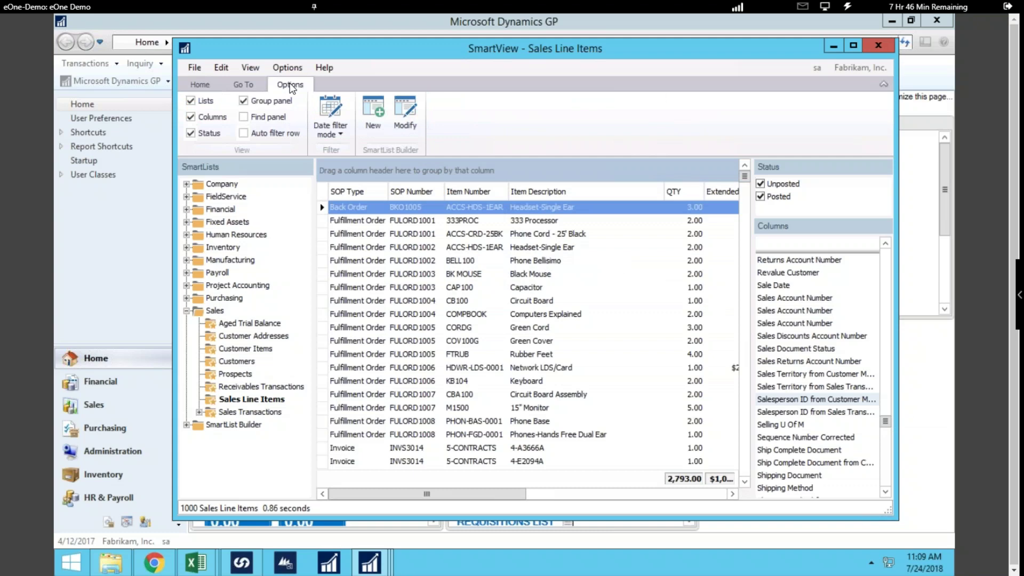
click(192, 100)
click(190, 116)
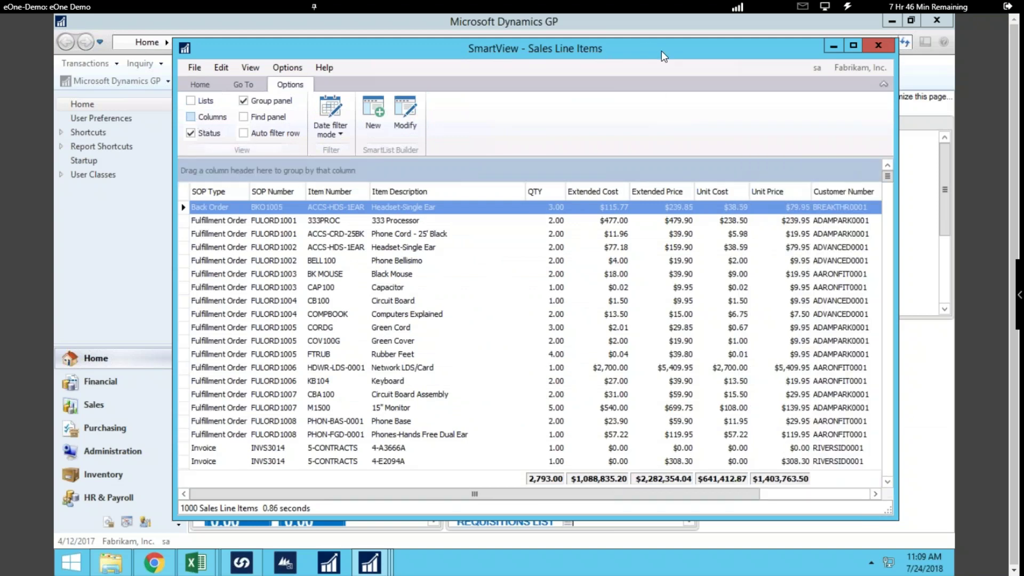
click(854, 43)
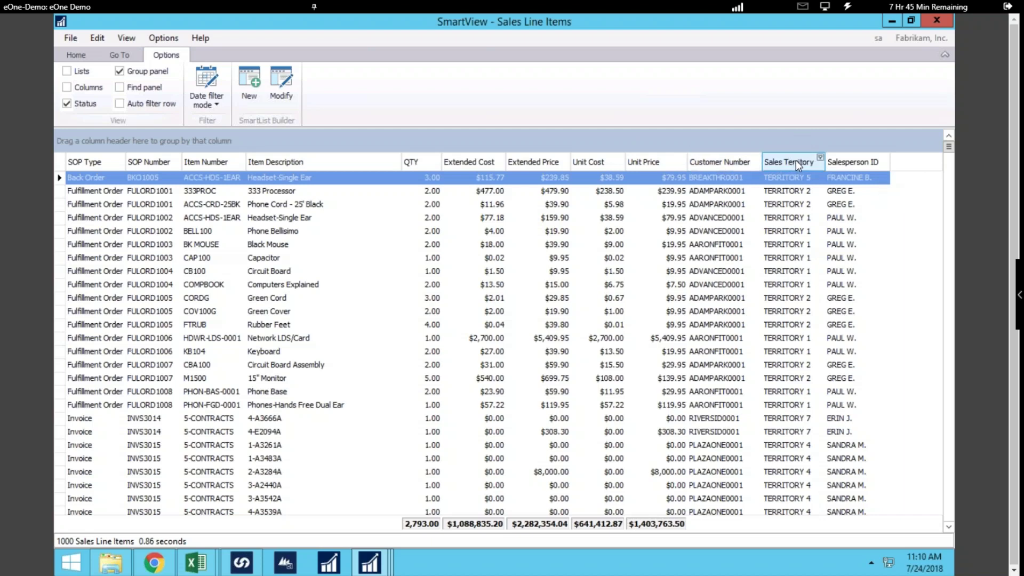
Add the Sale Date column and move it next to SOP Type
click(67, 88)
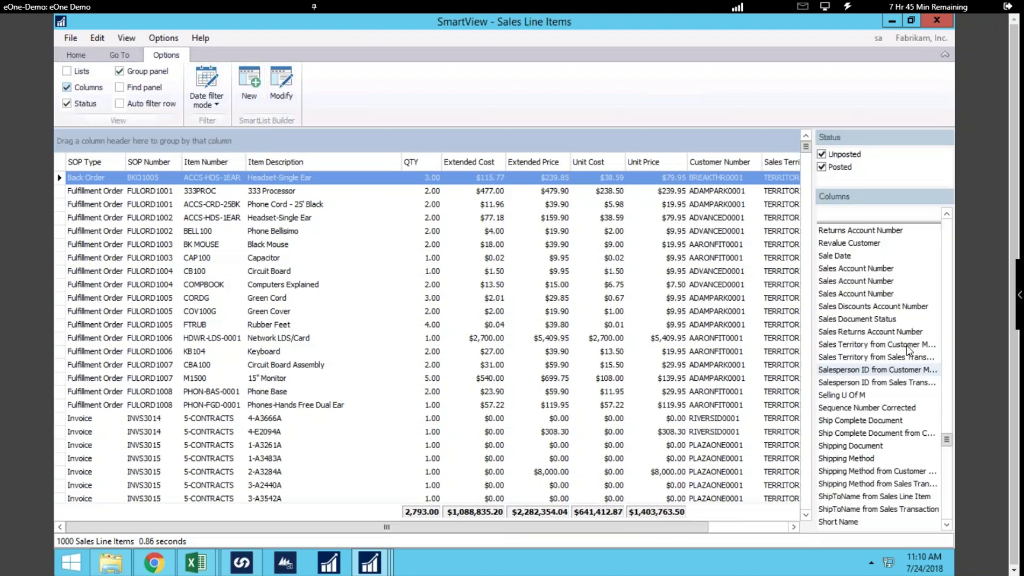
double_click(839, 255)
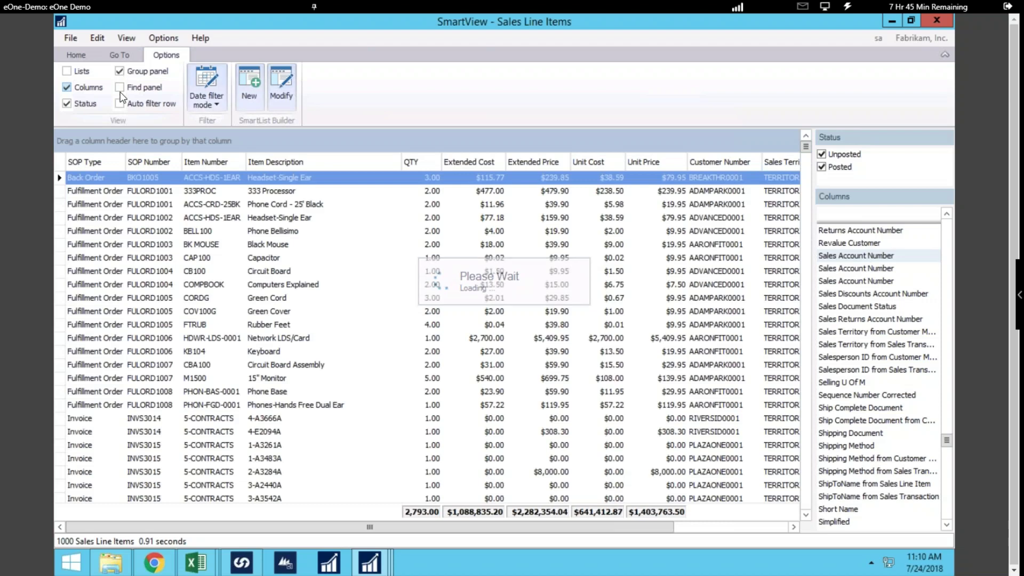
click(67, 88)
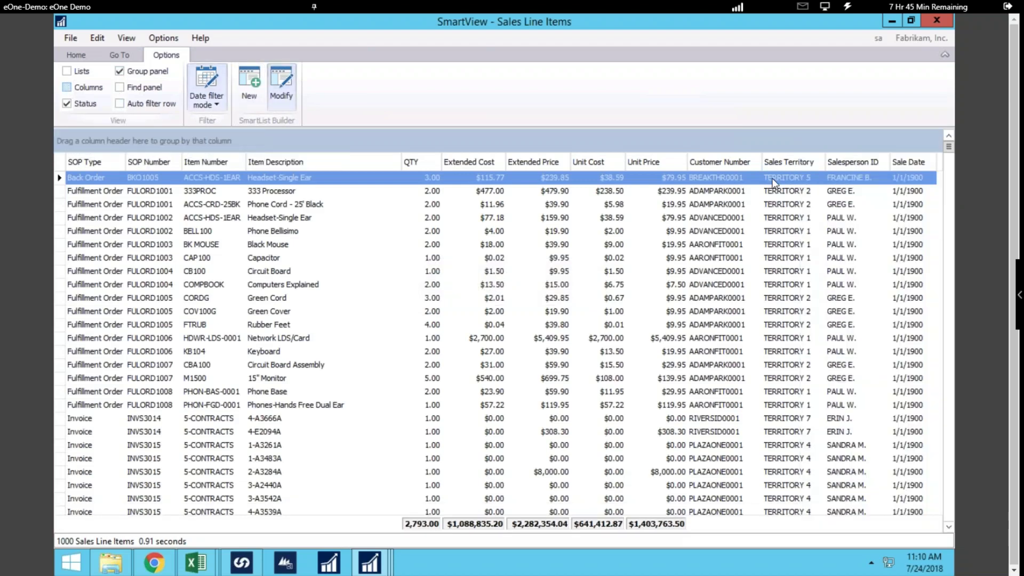
drag(920, 163, 143, 165)
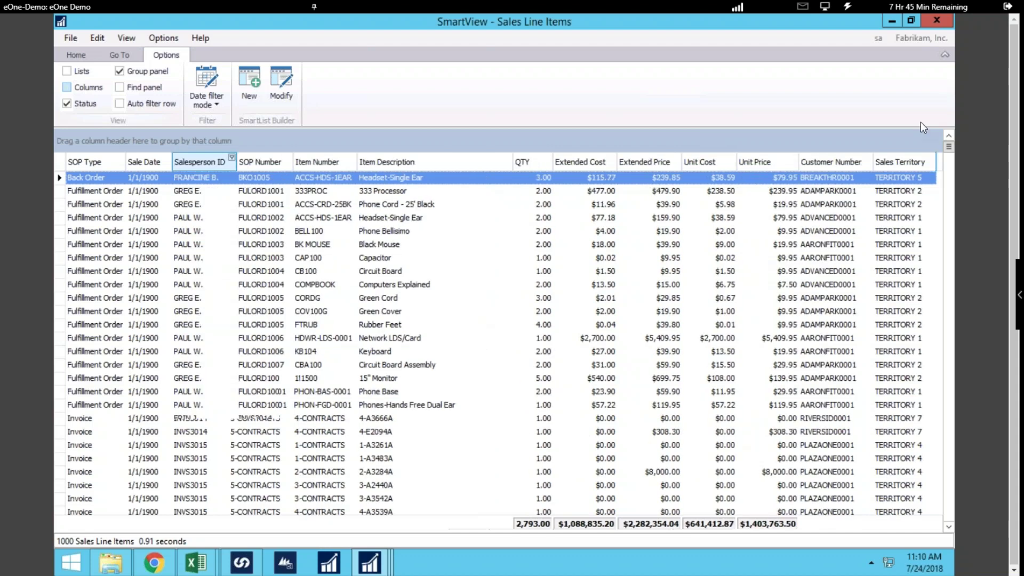
Move Sales Territory after Salesperson ID, then group by SOP Type and Sales Territory
drag(904, 161, 247, 164)
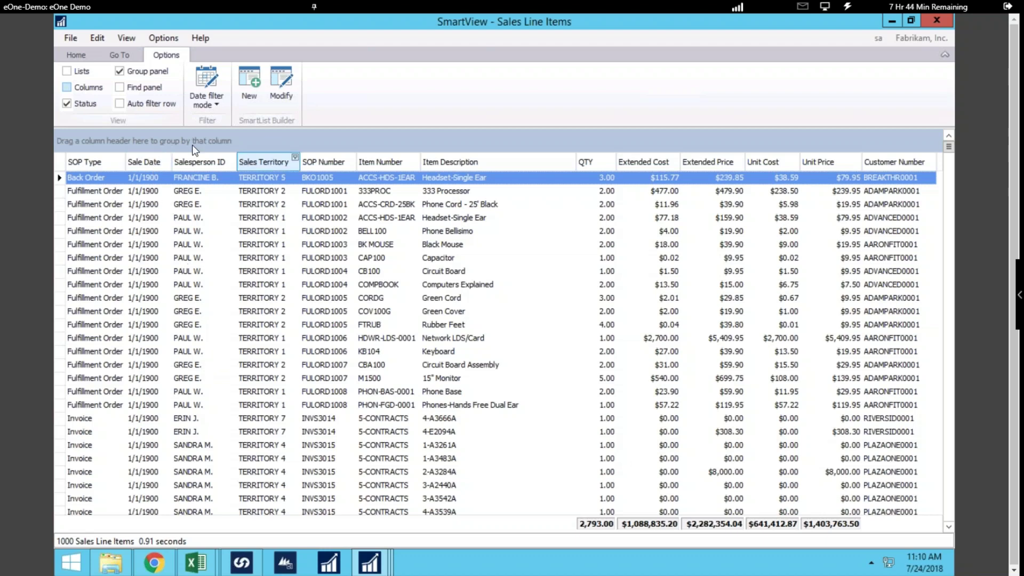
drag(92, 162, 101, 141)
drag(195, 173, 162, 156)
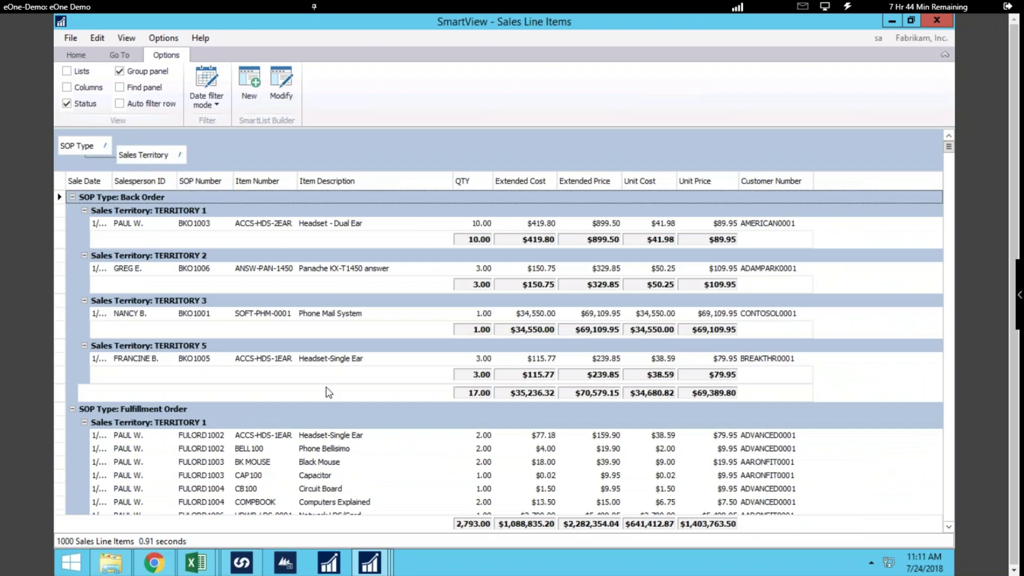
Collapse all groups, average the Unit Cost grand total, and count Customer Number per group
click(78, 55)
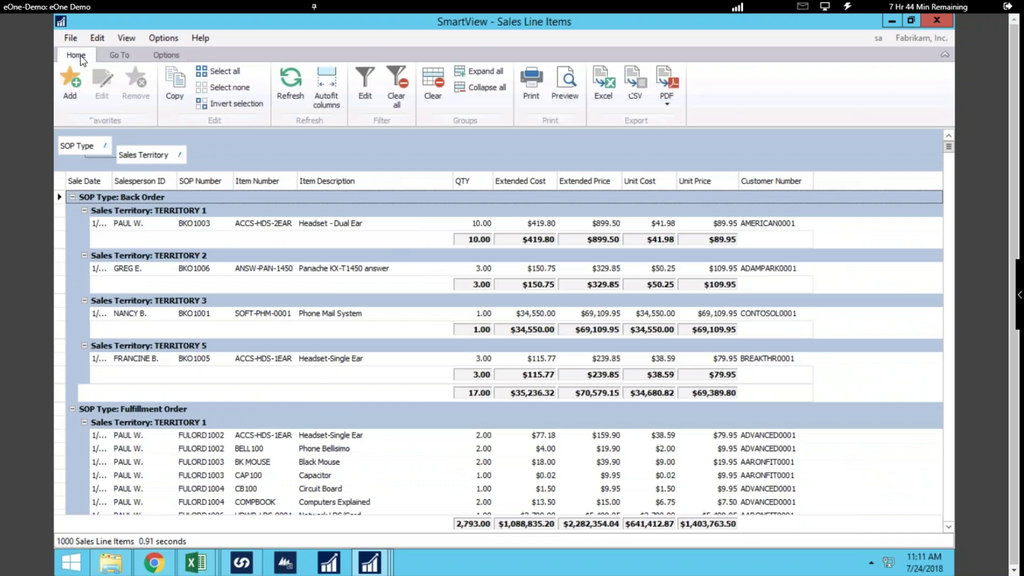
click(498, 88)
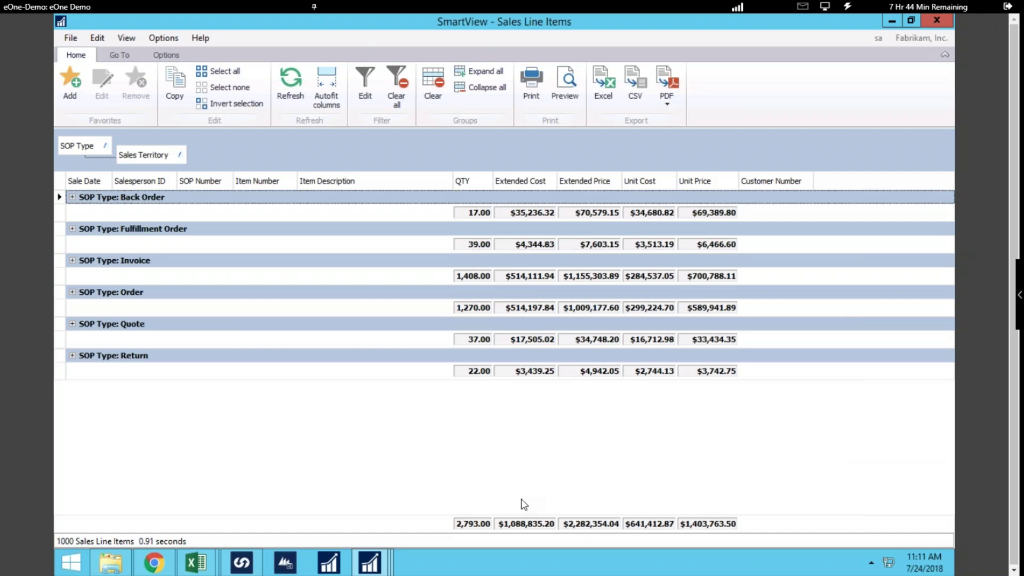
right_click(637, 524)
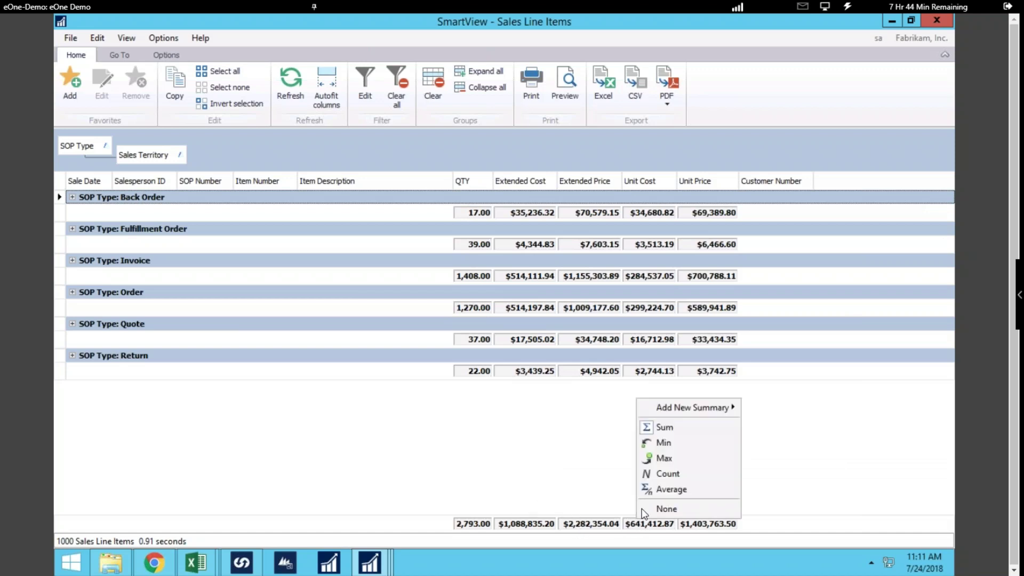
click(647, 488)
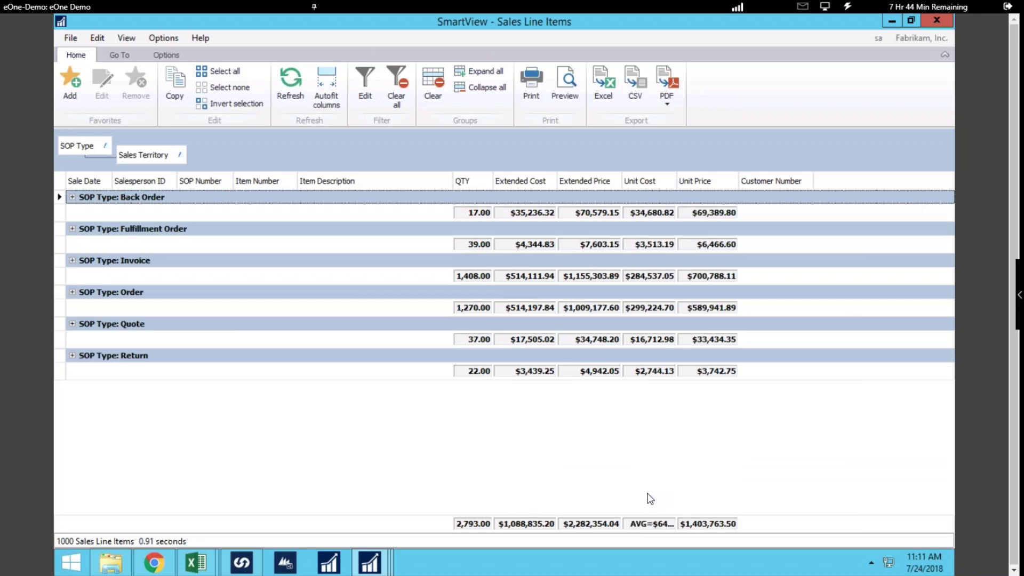
right_click(754, 353)
right_click(759, 339)
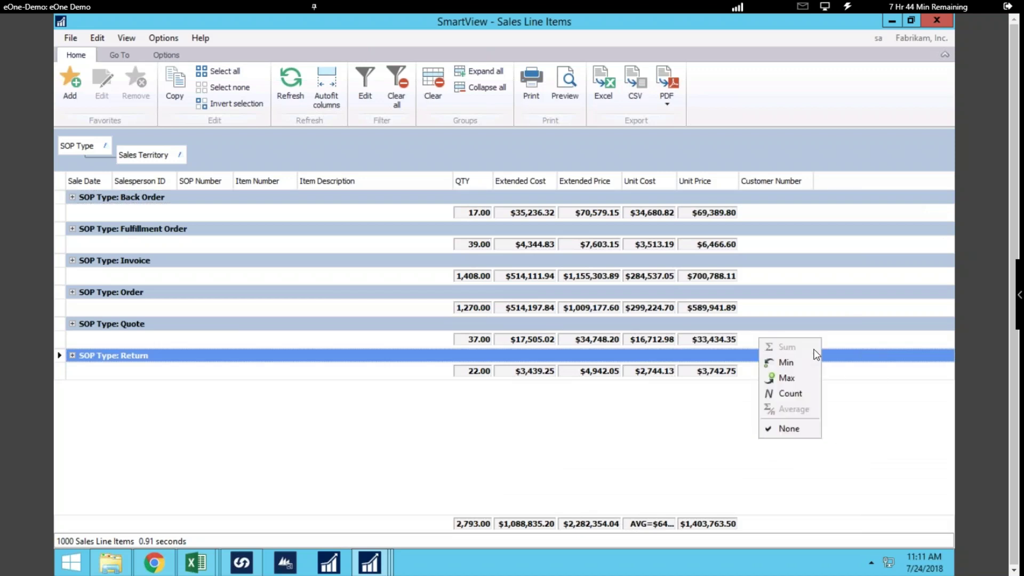
click(798, 394)
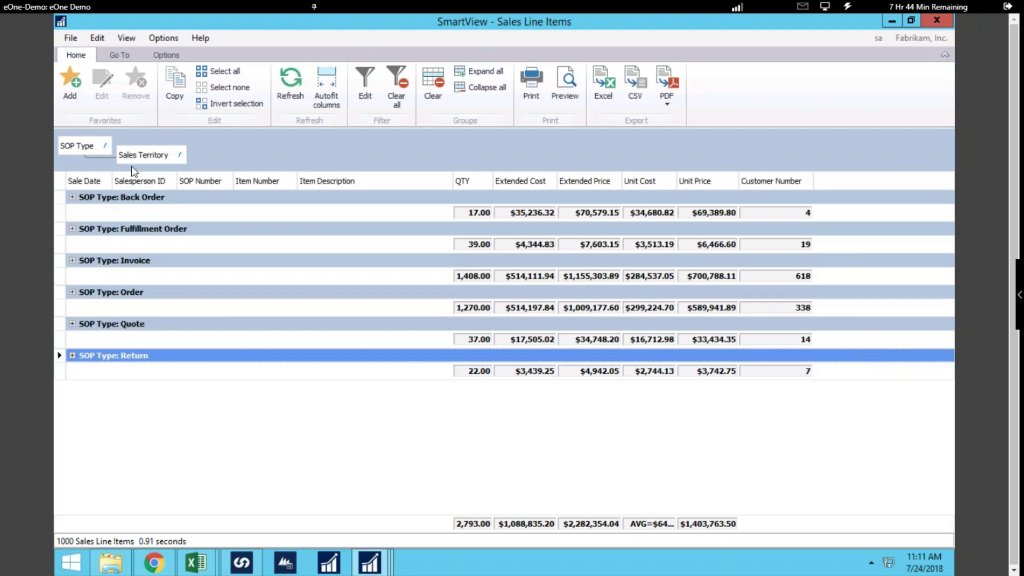
Filter SOP Type to Invoice only, collapse all, then expand the Invoice group
click(107, 142)
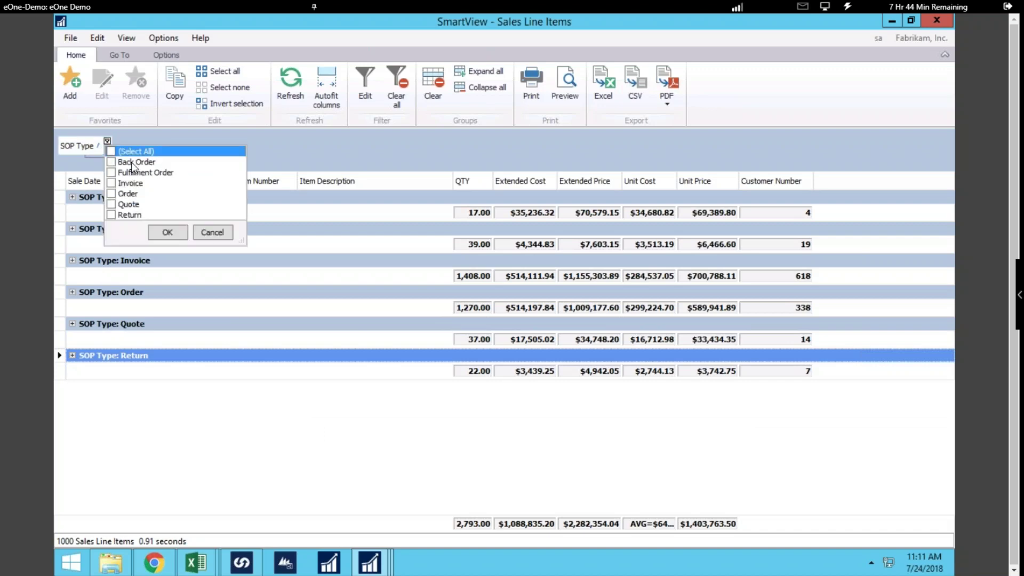
click(179, 230)
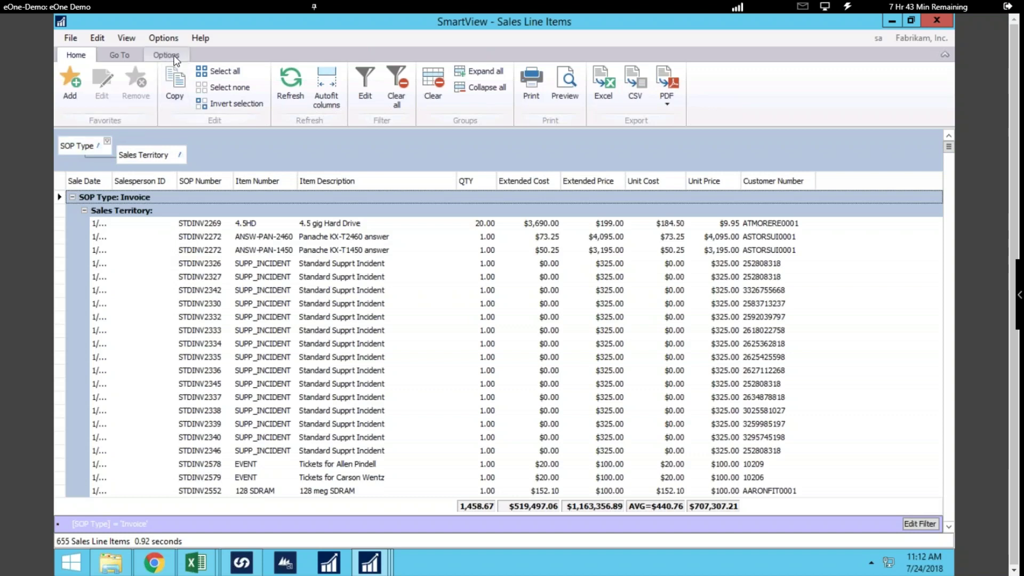
click(483, 85)
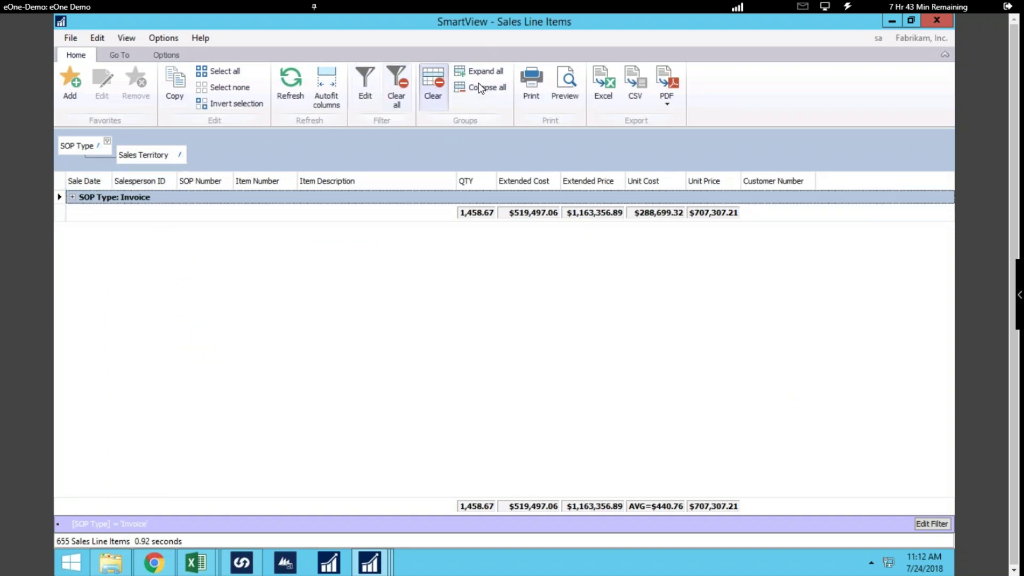
click(73, 197)
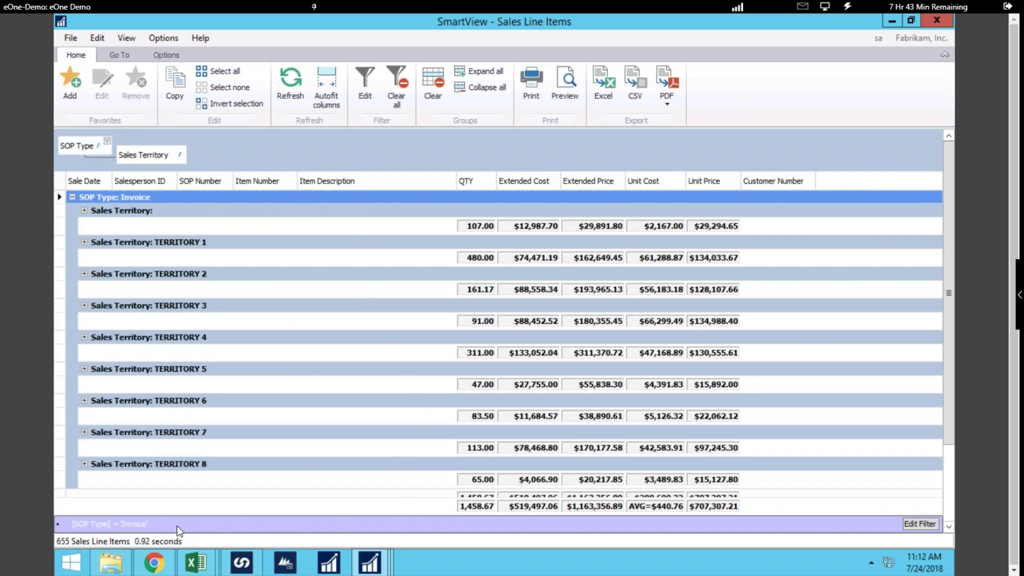
Open the filter conditions editor and add several conditions, keeping Begins with
click(918, 523)
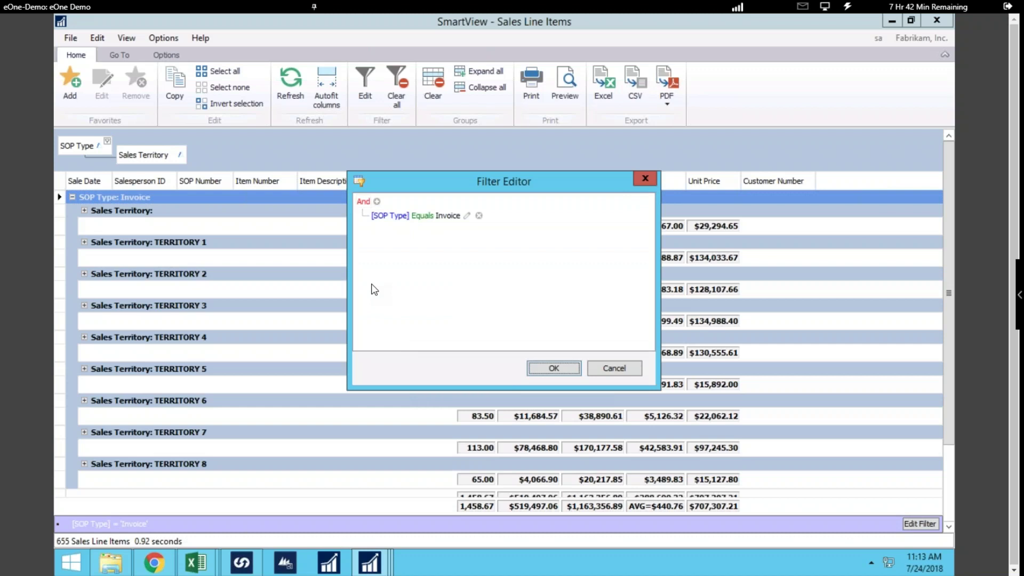
click(377, 202)
click(377, 202)
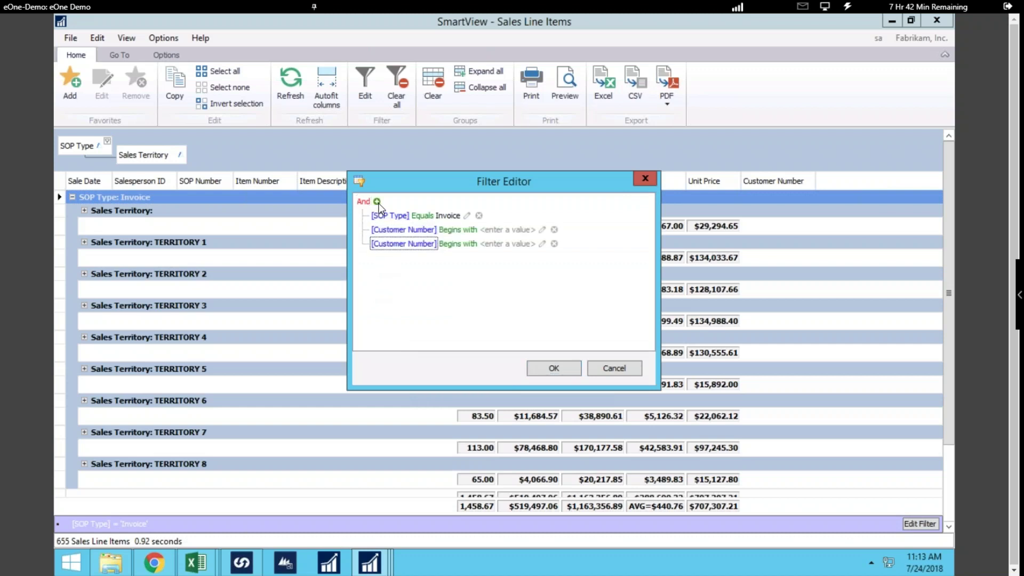
click(377, 202)
click(377, 201)
click(377, 201)
click(377, 201)
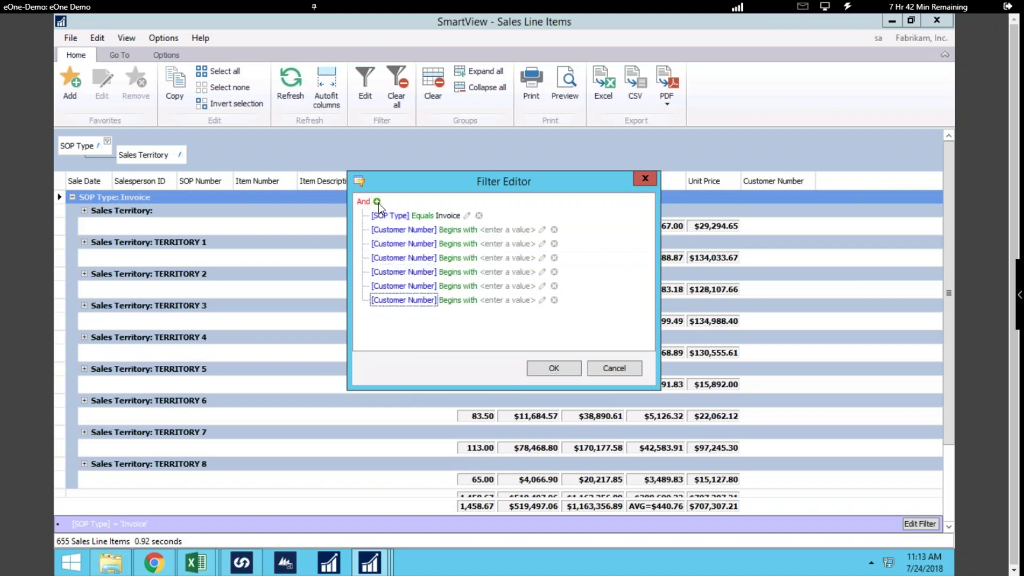
click(377, 202)
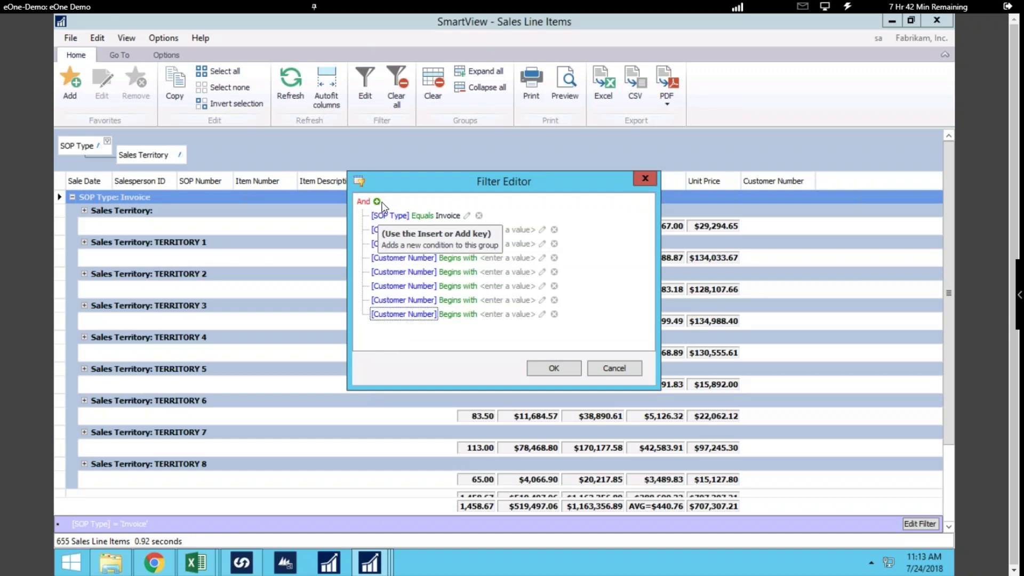
click(364, 202)
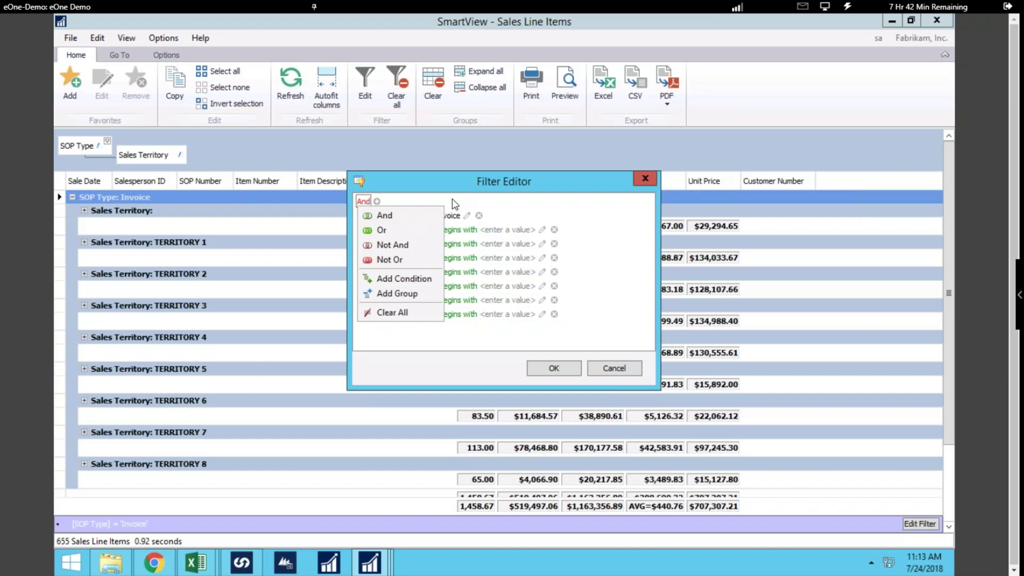
click(443, 220)
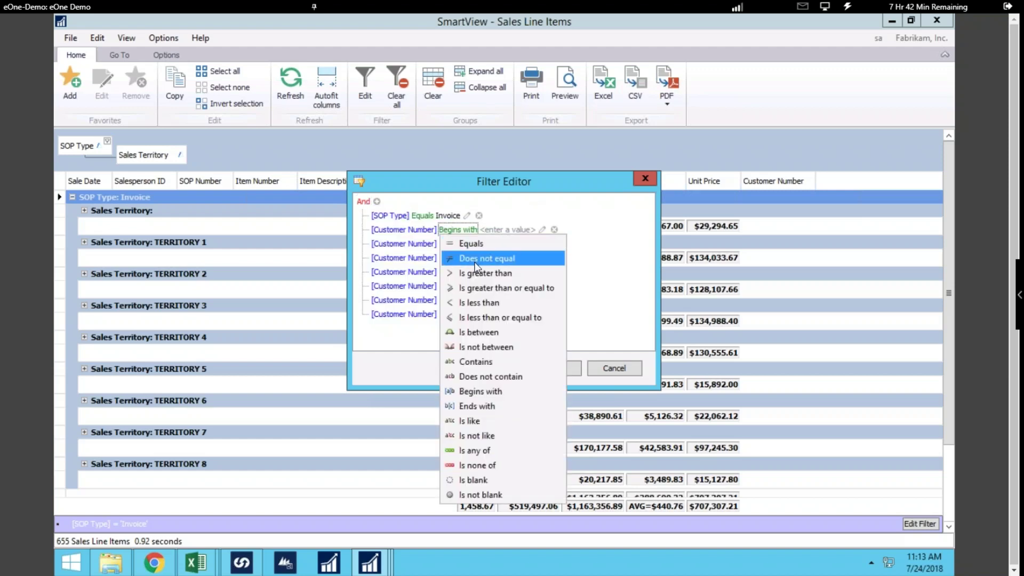
click(600, 242)
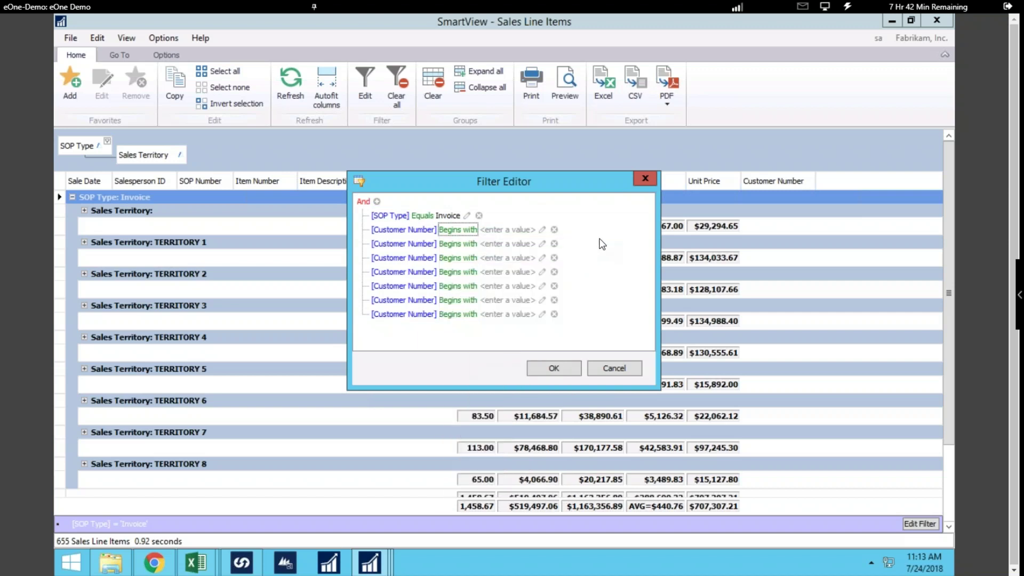
Set the second condition to test Sale Date with Equals, then close without applying
click(411, 242)
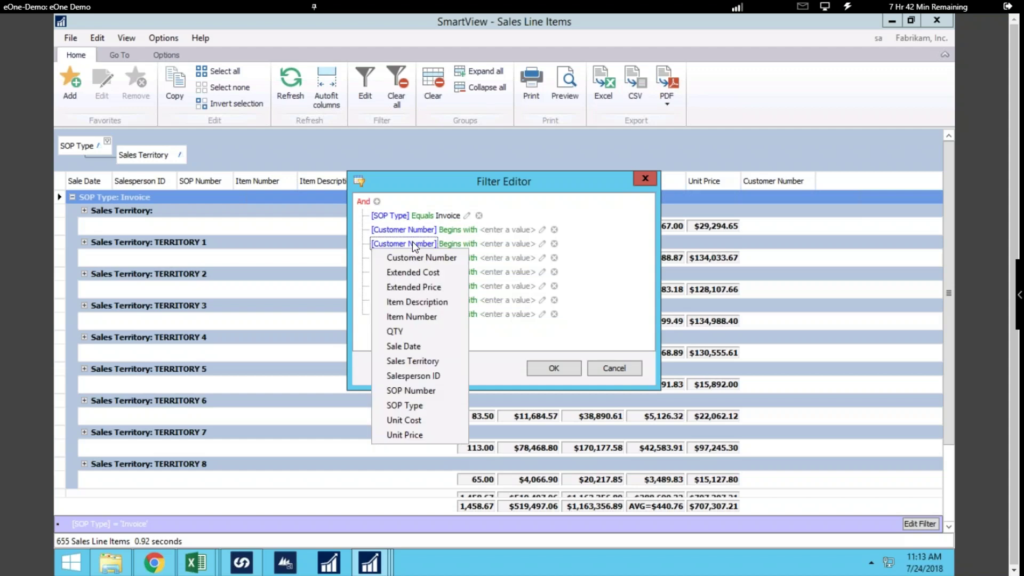
click(396, 346)
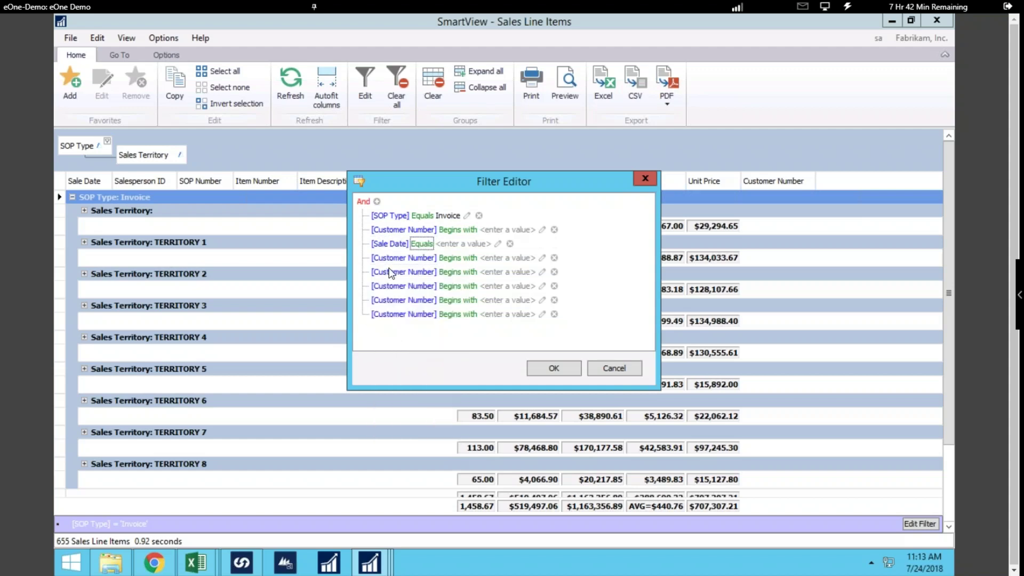
click(422, 243)
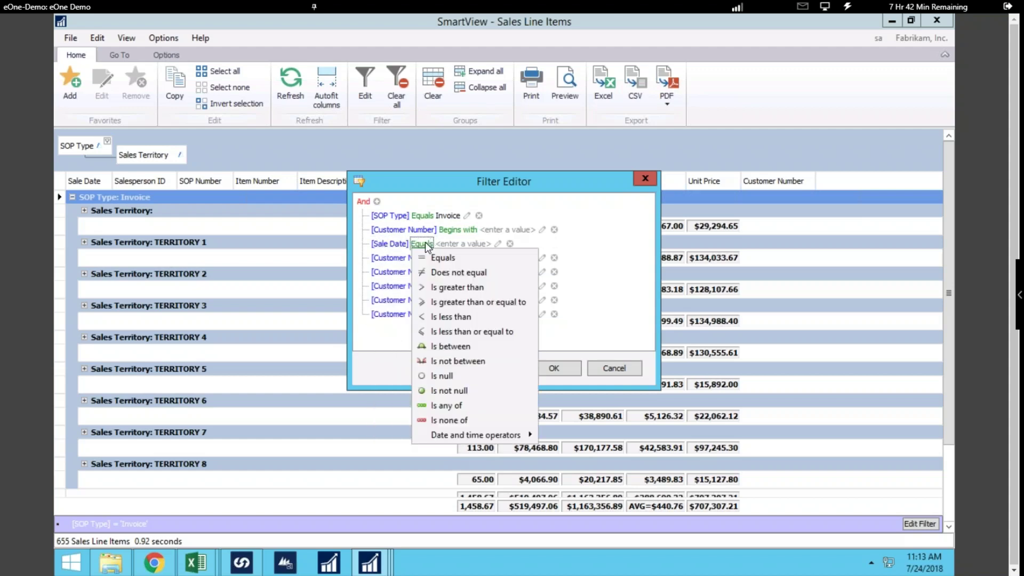
mouse_move(476, 434)
click(617, 273)
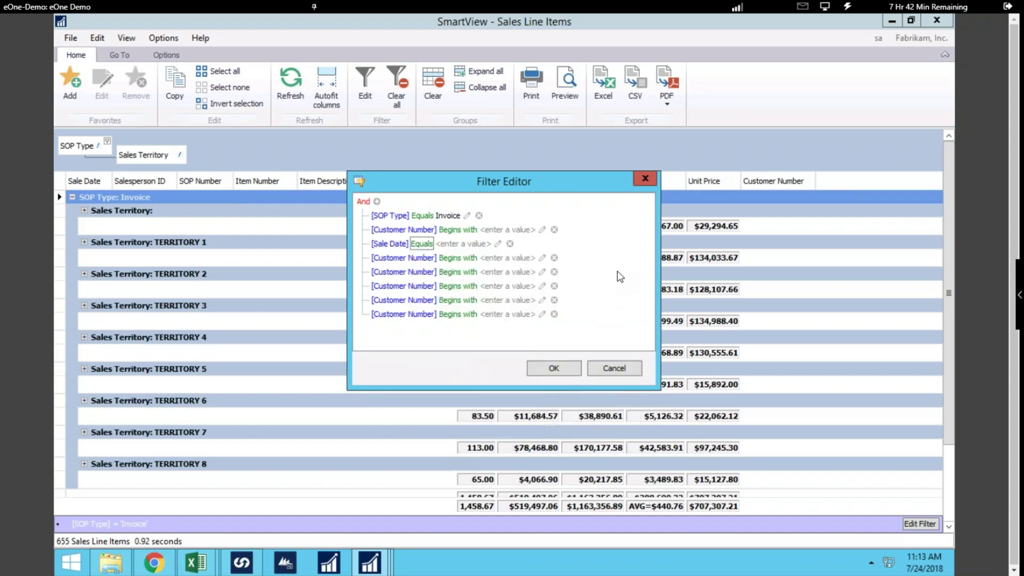
click(644, 177)
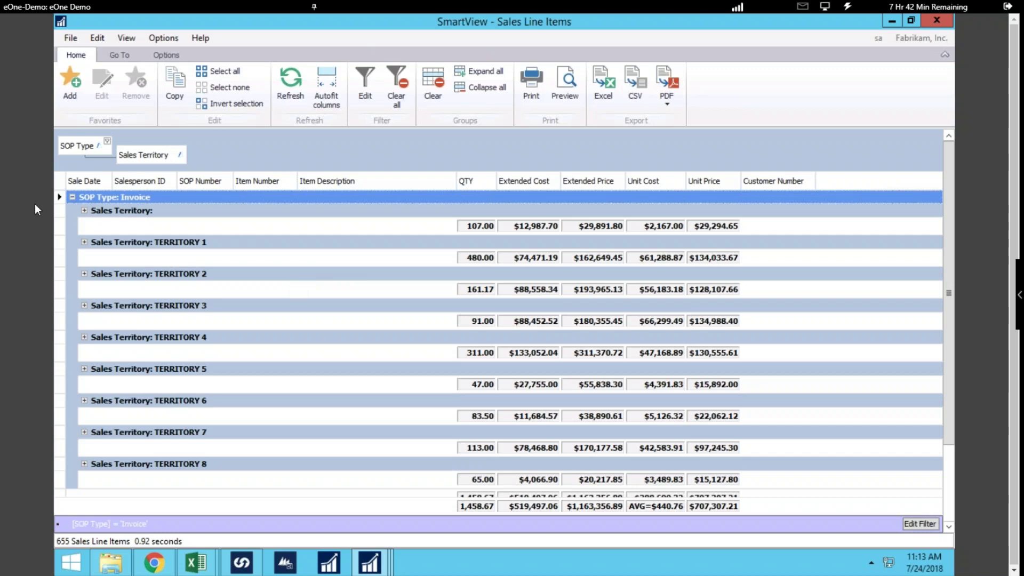
Expand TERRITORY 1 and open invoice STDINV2259 from its 256 SDRAM line
click(84, 242)
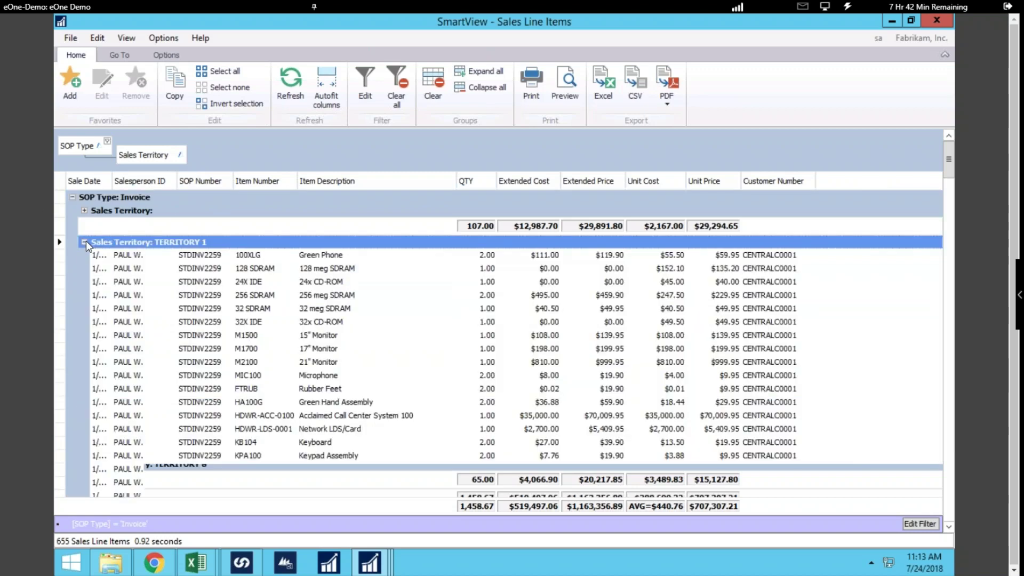
click(202, 296)
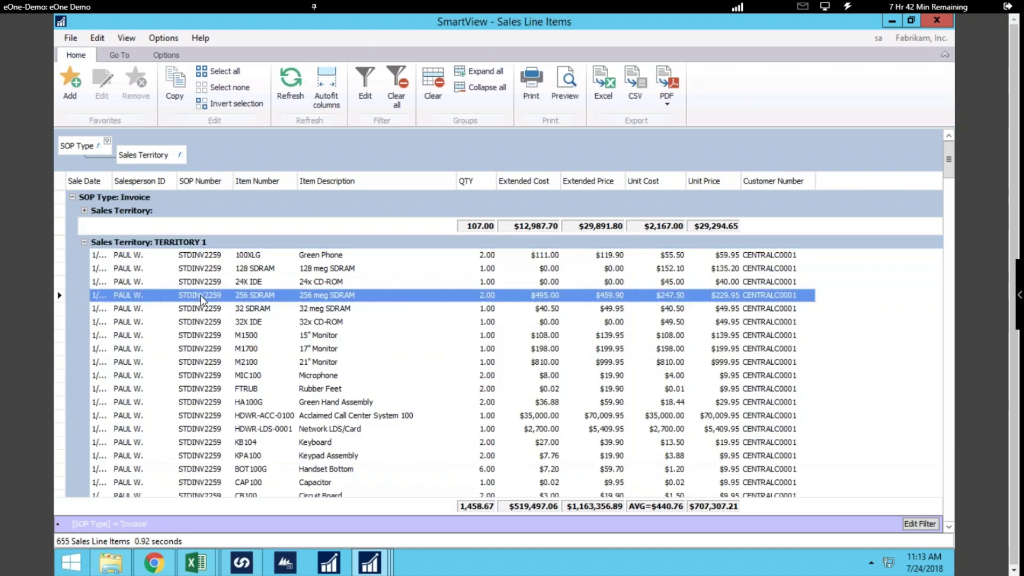
double_click(200, 296)
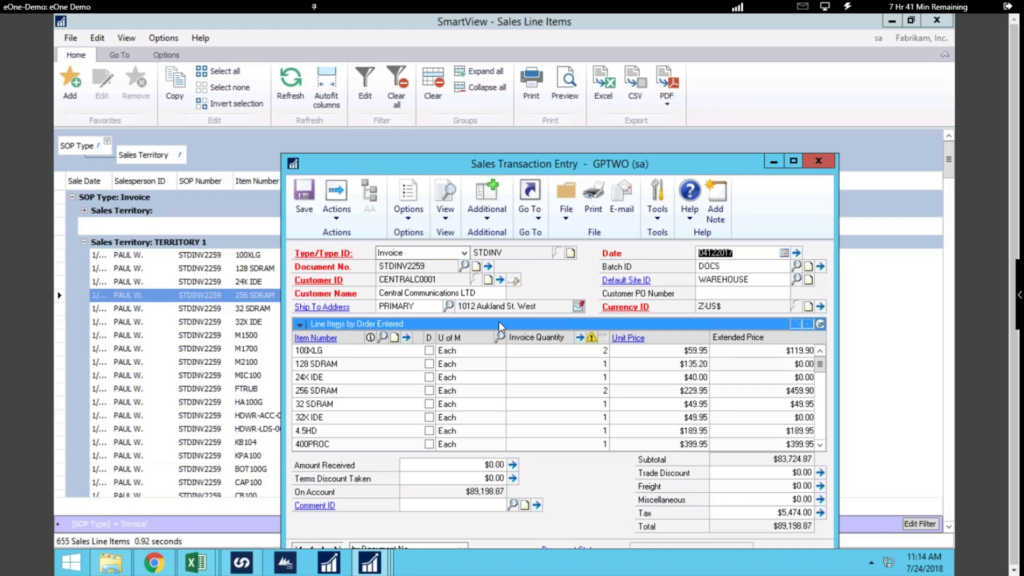
Close Sales Transaction Entry and bring the Sales Line Items SmartView back to the front
click(827, 164)
mouse_move(376, 564)
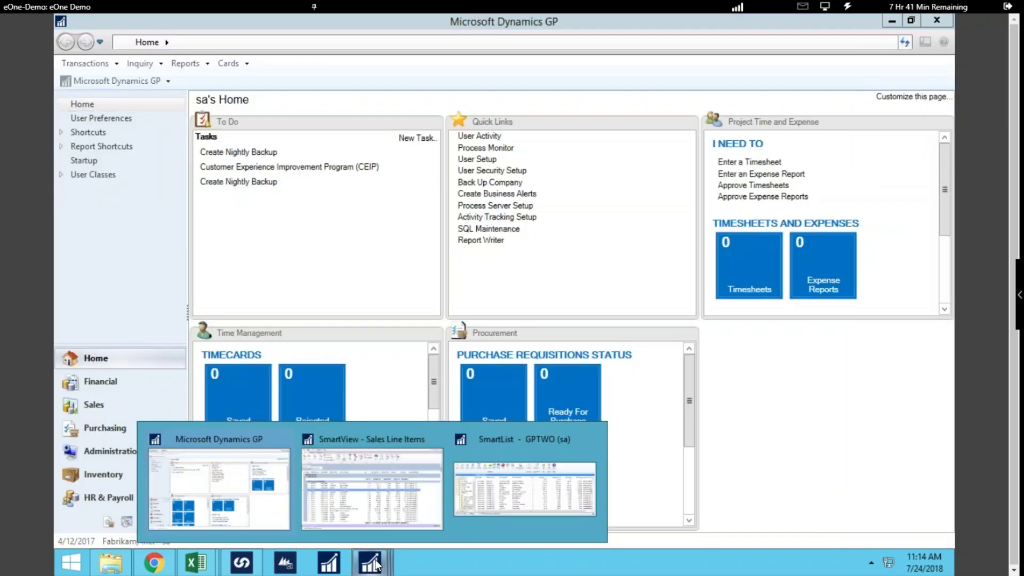
click(360, 442)
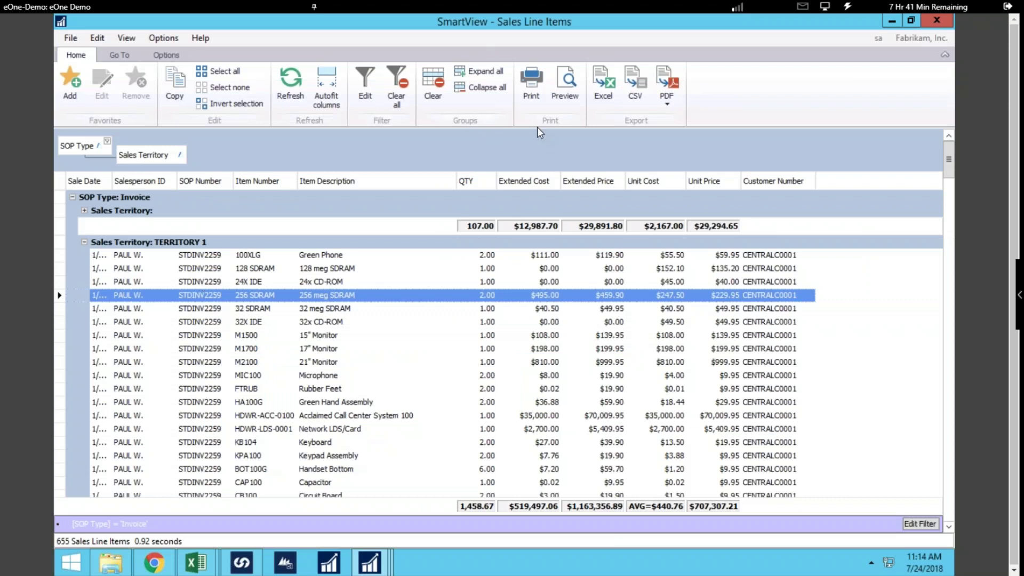
Export the Invoice-filtered Sales Line Items grid to Excel as OTT.xlsx in Downloads
click(601, 84)
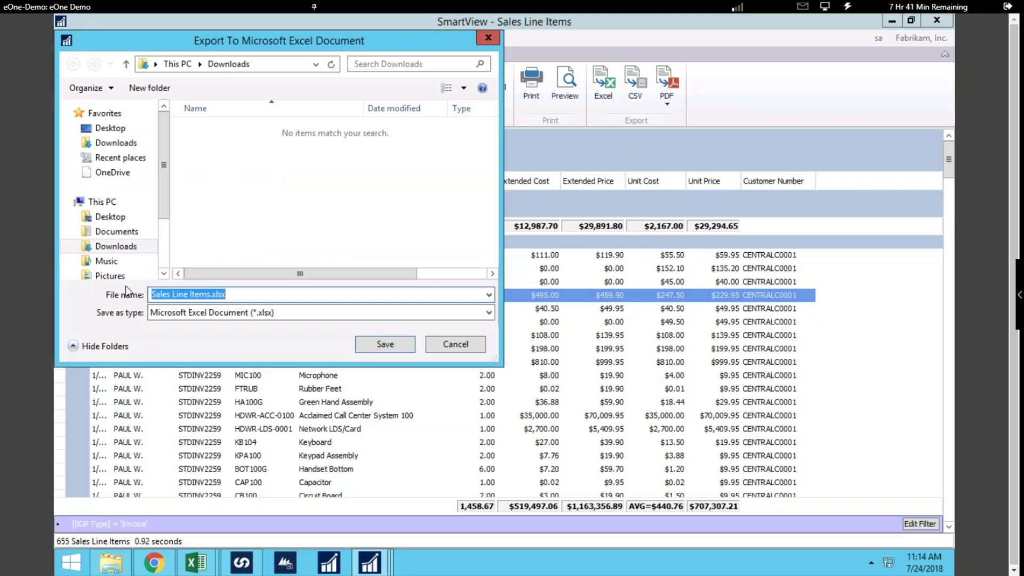
text(OTT)
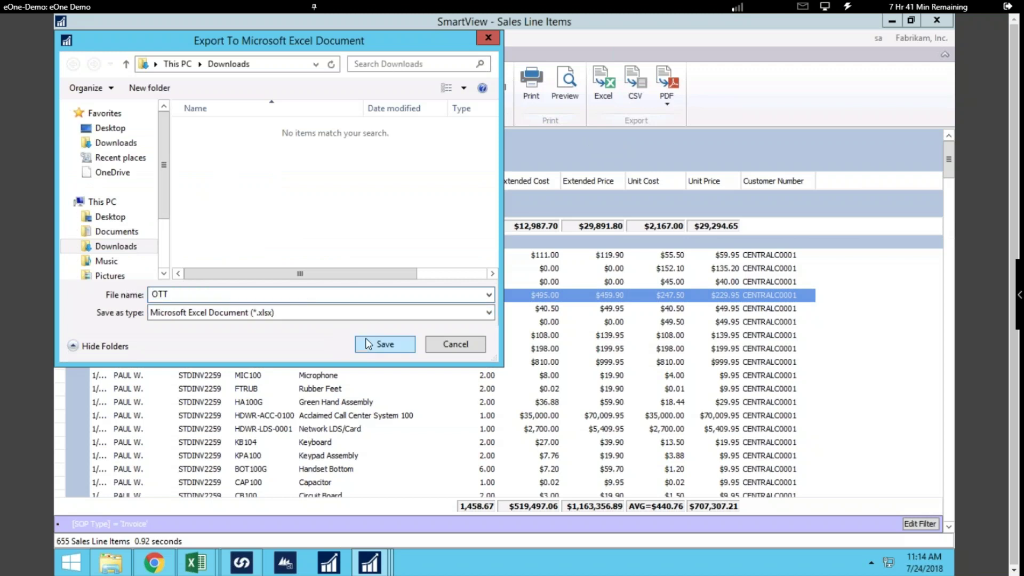
click(377, 344)
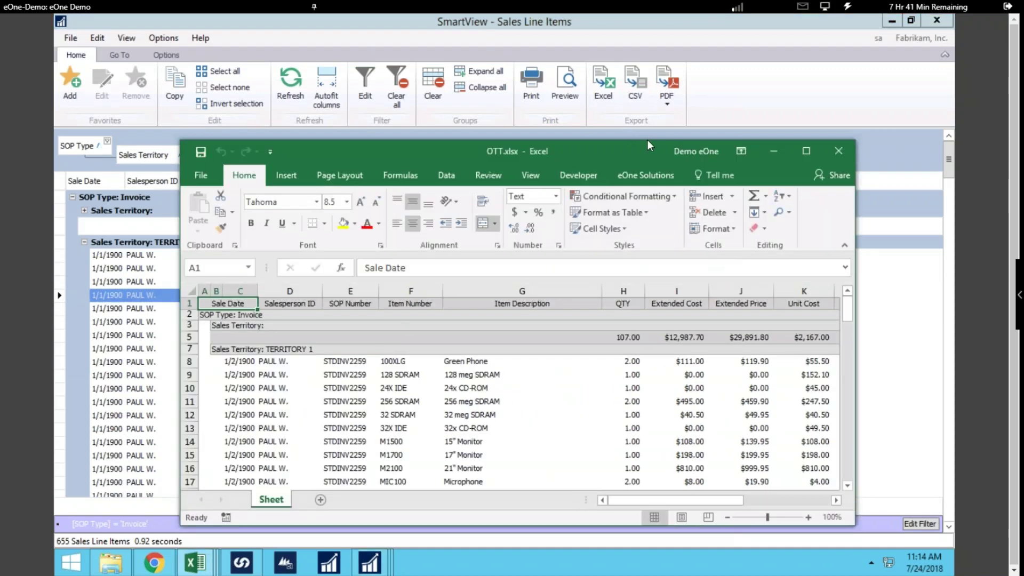
Move the OTT.xlsx Excel window higher to review the grouped invoice lines and subtotals
drag(645, 133, 645, 67)
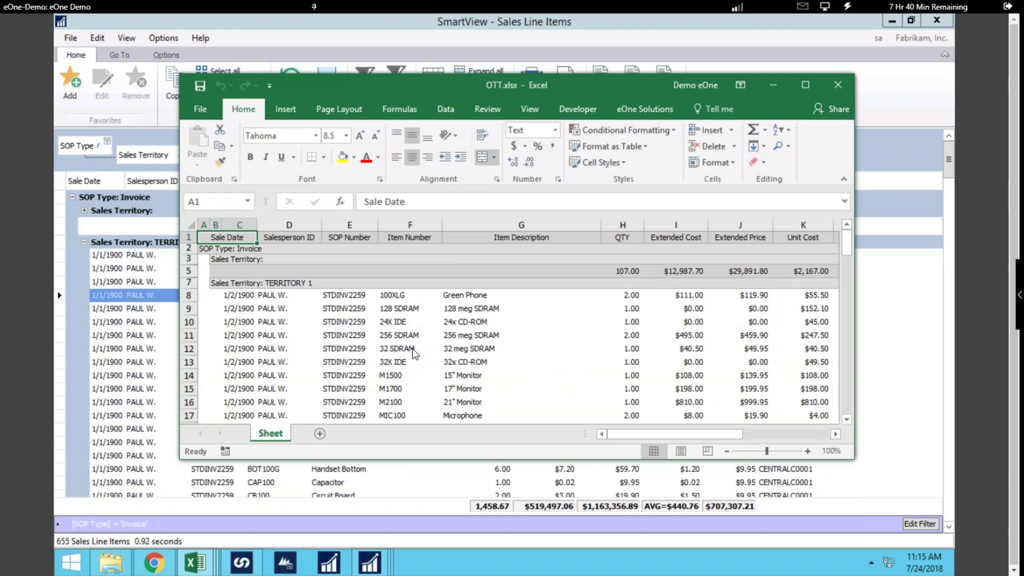
Close the OTT.xlsx workbook and return to the Sales Line Items Home tab
click(839, 86)
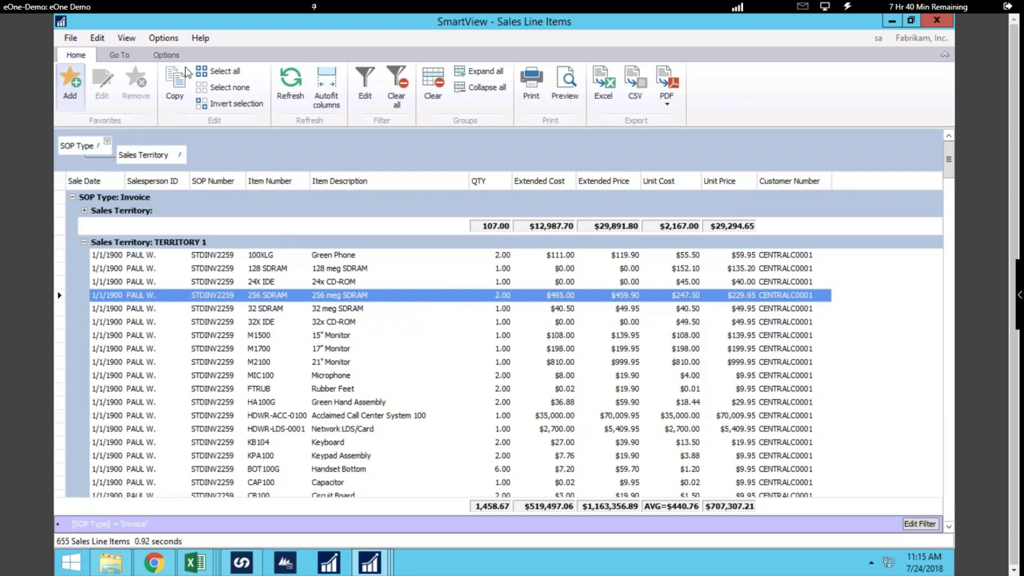
click(166, 55)
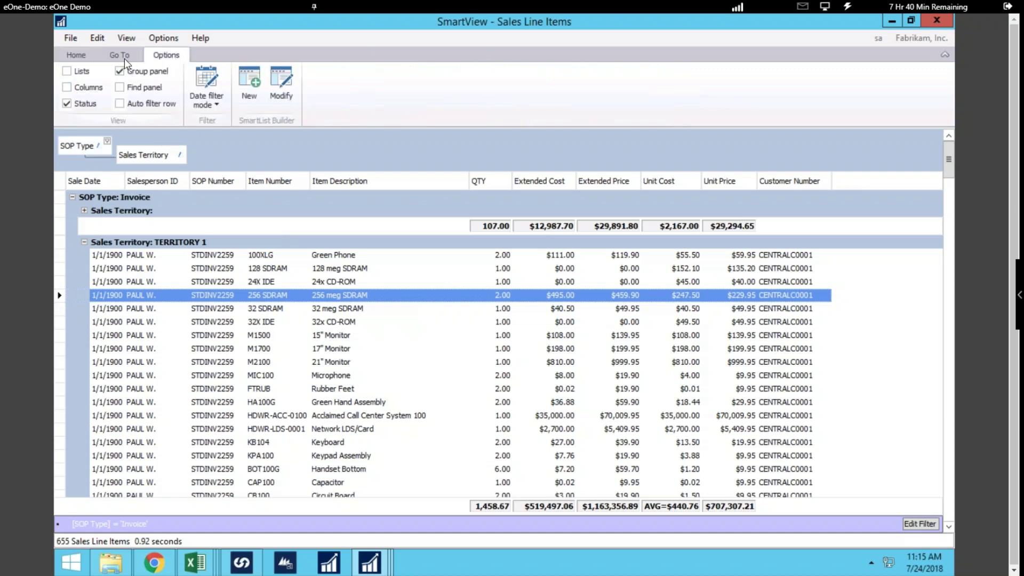
click(70, 55)
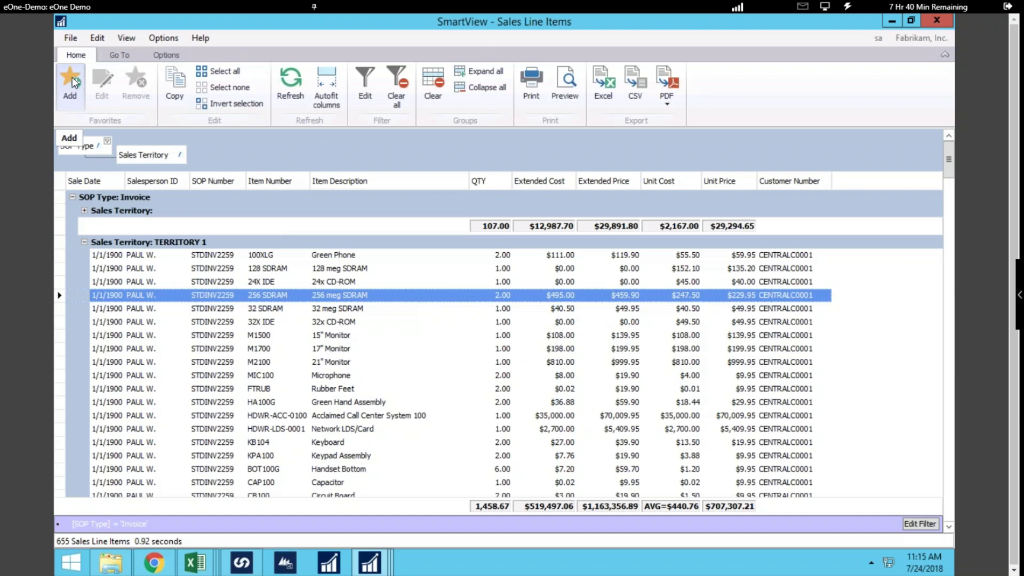
Add a new favorite named OTT and expand its user and role availability lists
click(73, 82)
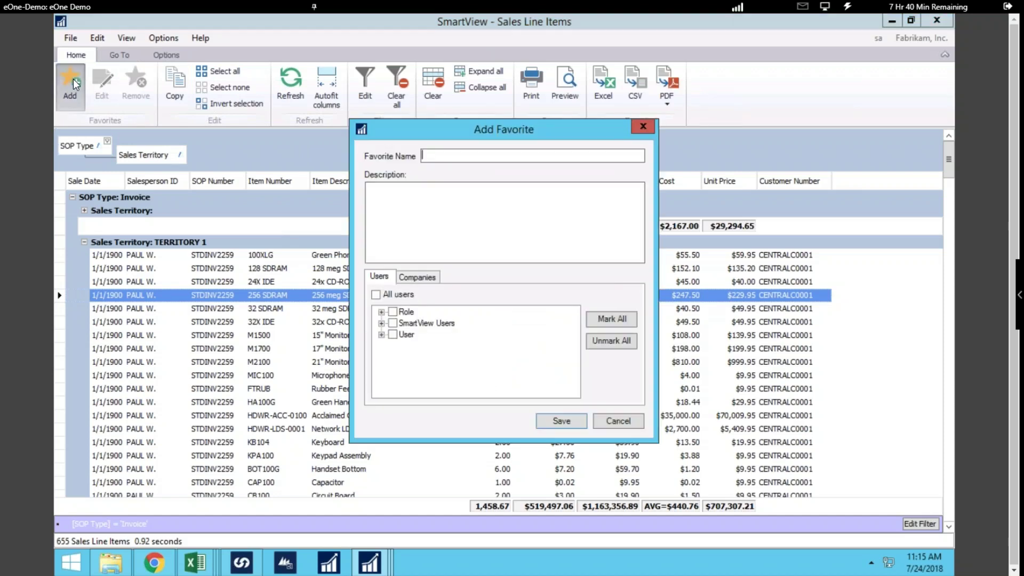
text(OTT)
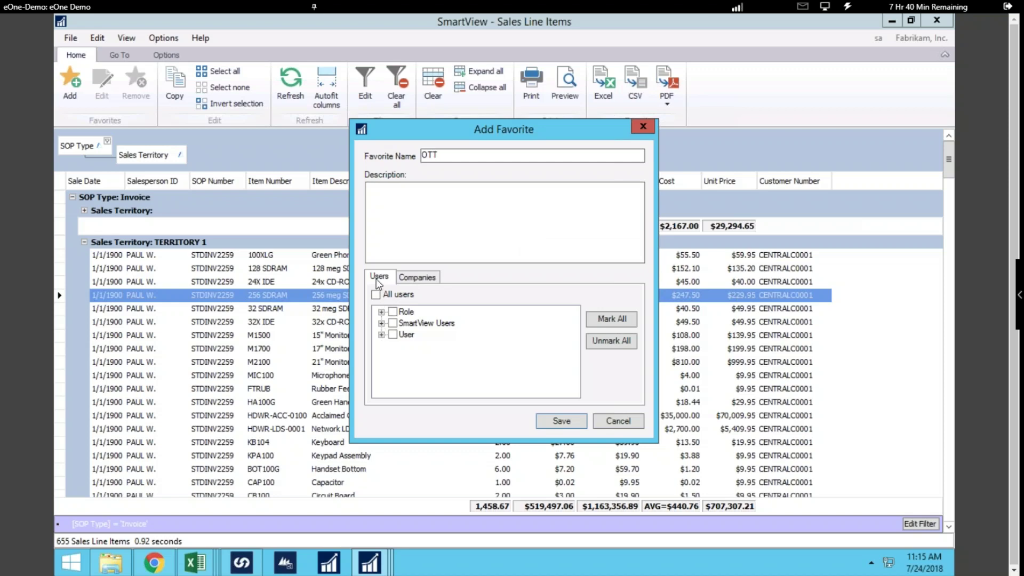
click(382, 323)
click(381, 346)
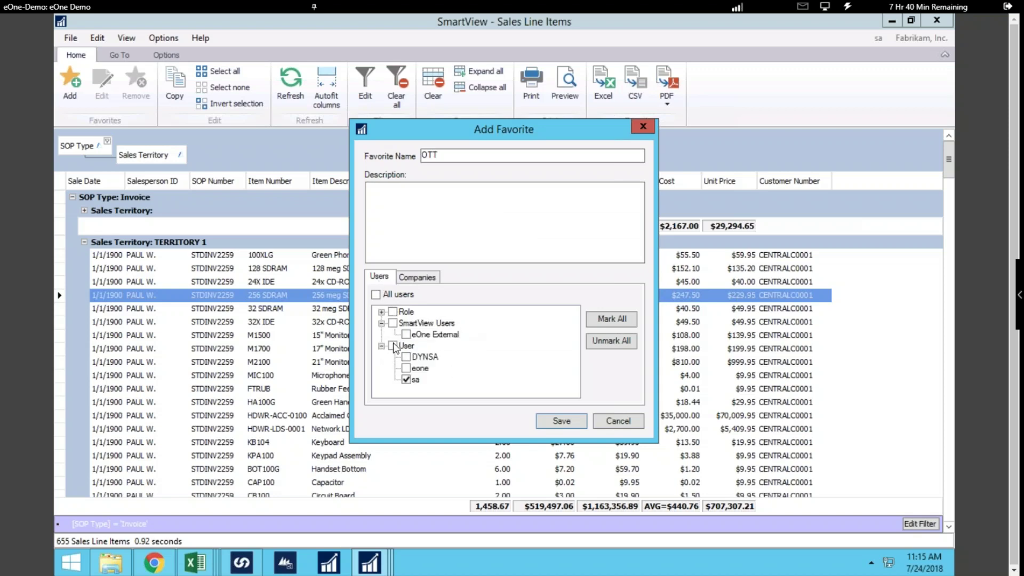
click(382, 312)
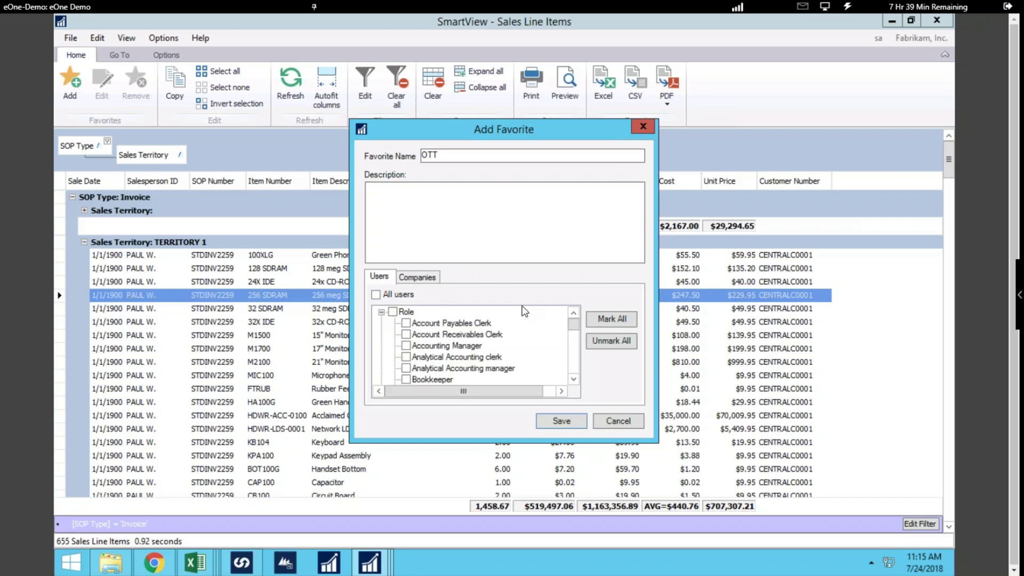
scroll(464, 344, down, 8)
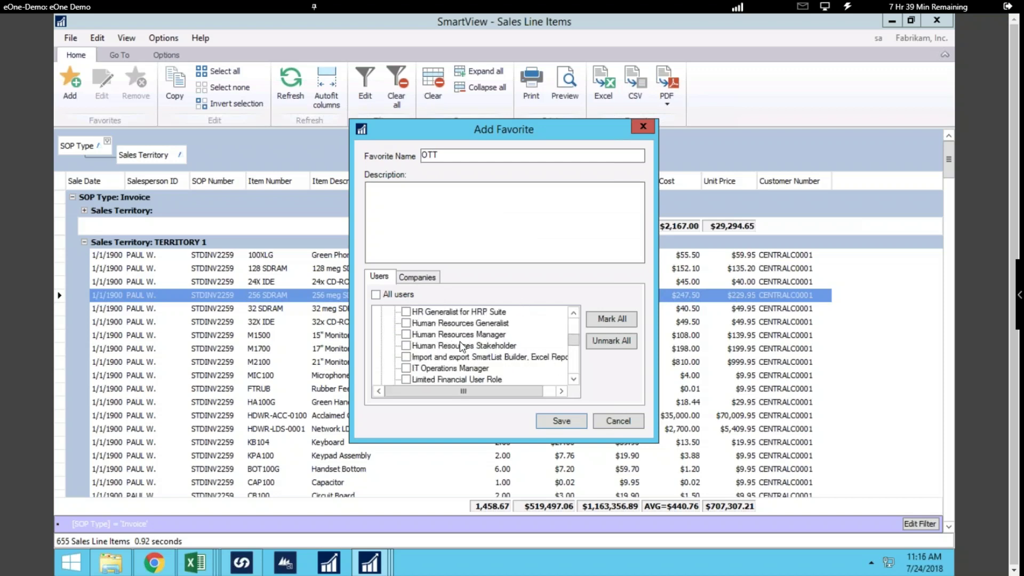
scroll(462, 348, up, 5)
Share the OTT favorite with all users and all companies, then save it
click(412, 276)
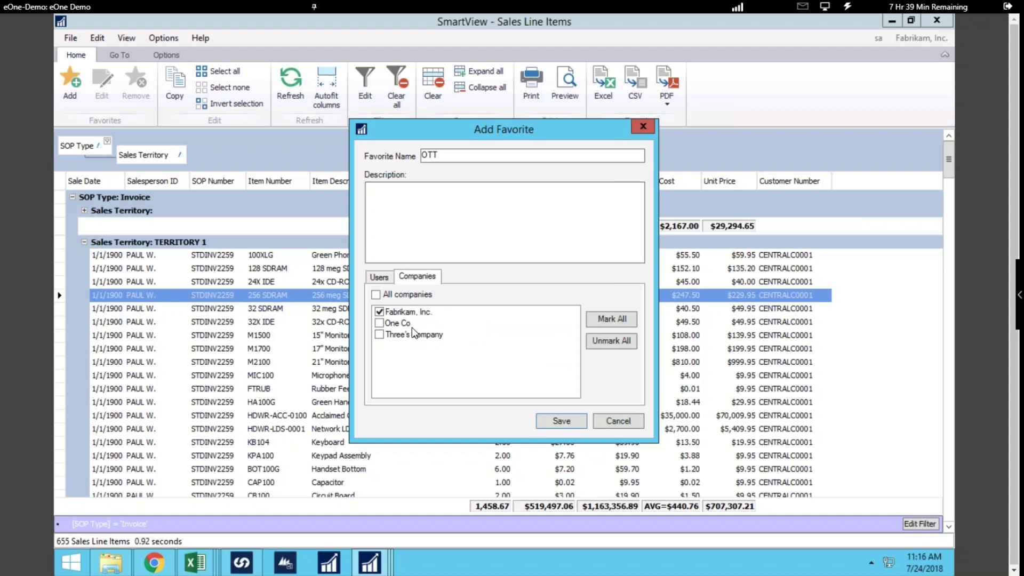
click(379, 276)
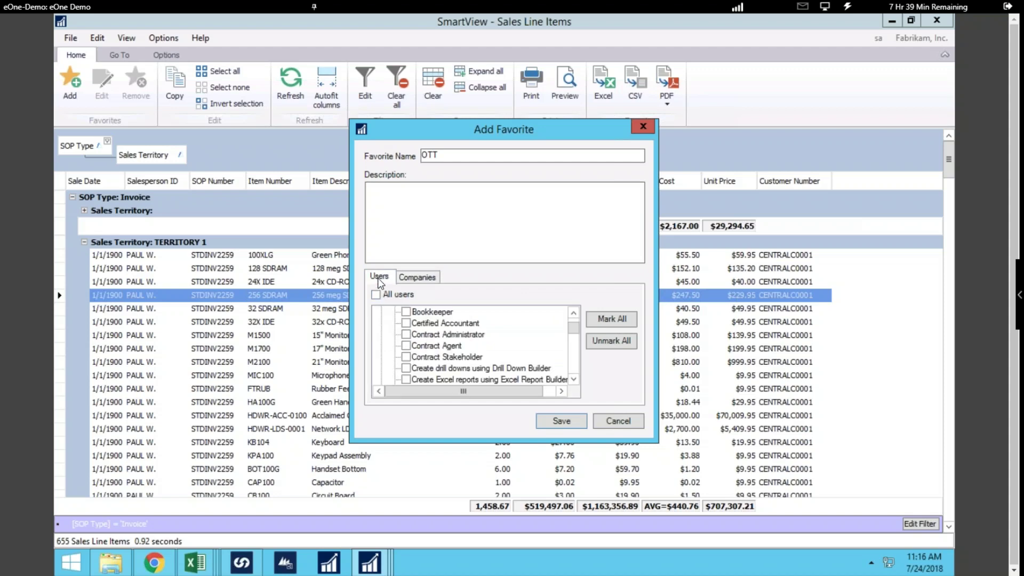
click(376, 295)
click(419, 277)
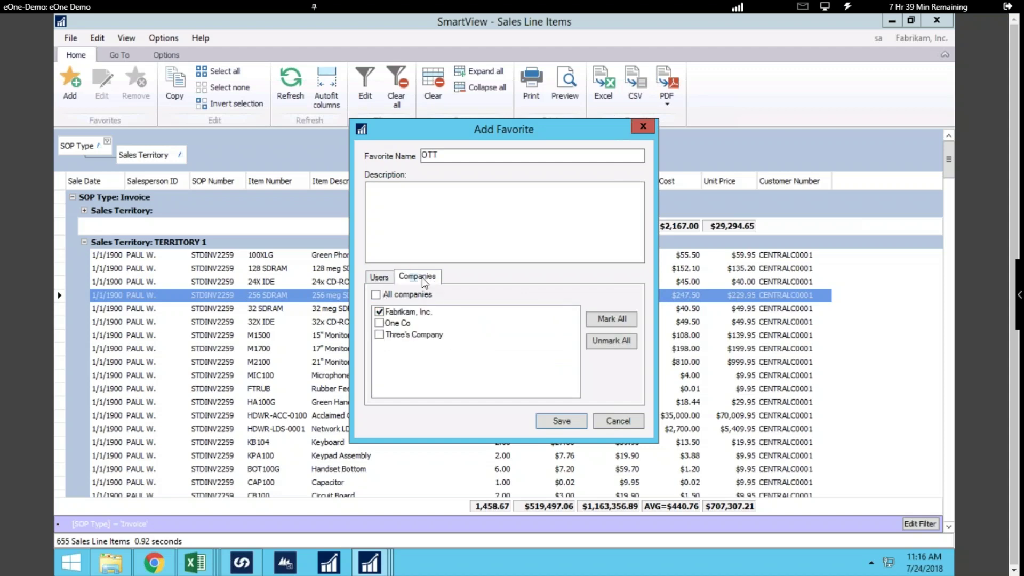
click(376, 295)
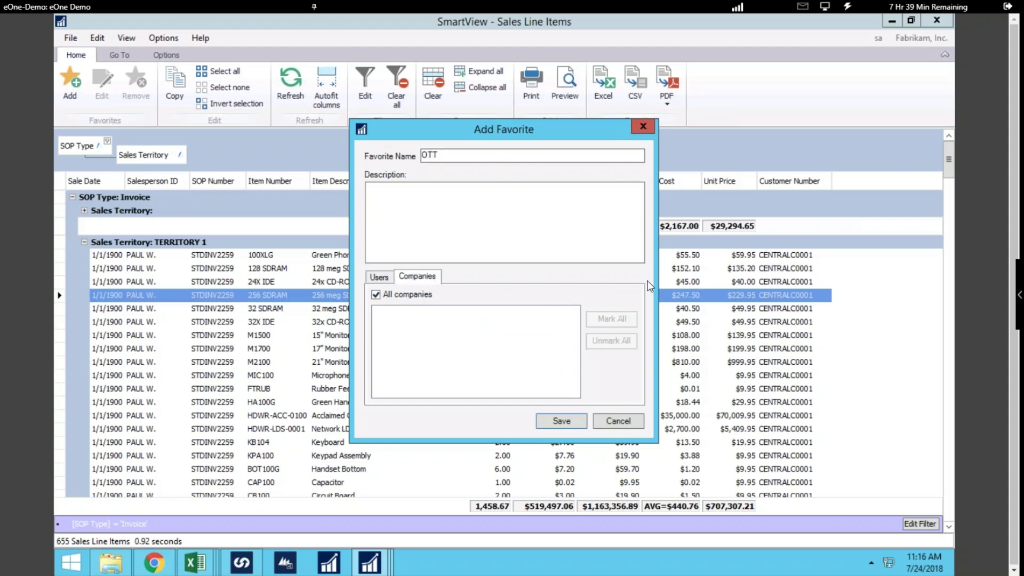
click(554, 424)
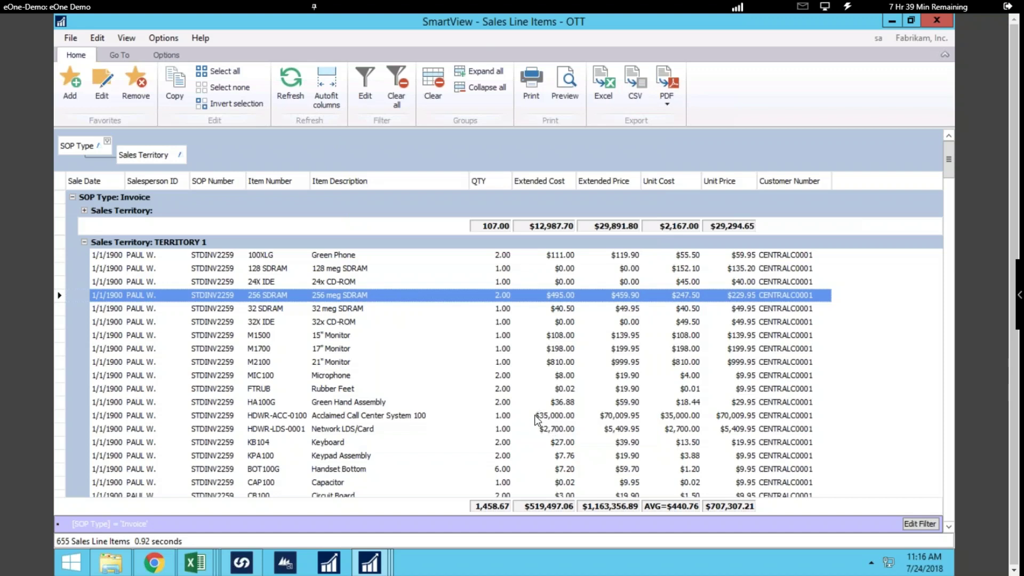
Turn on the Lists pane and load the OTT favorite under Sales Line Items
click(168, 55)
click(69, 72)
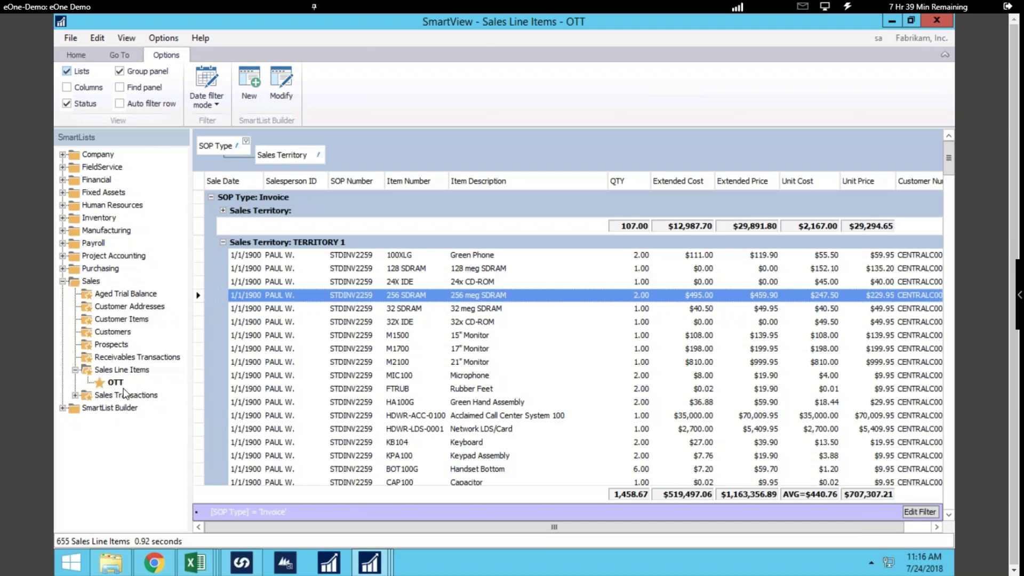
click(120, 369)
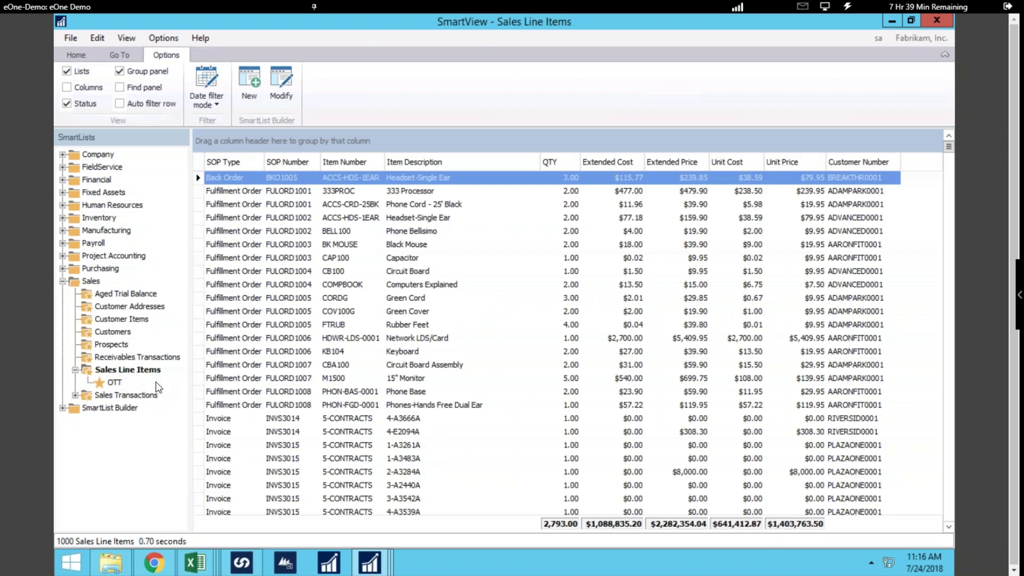
click(112, 382)
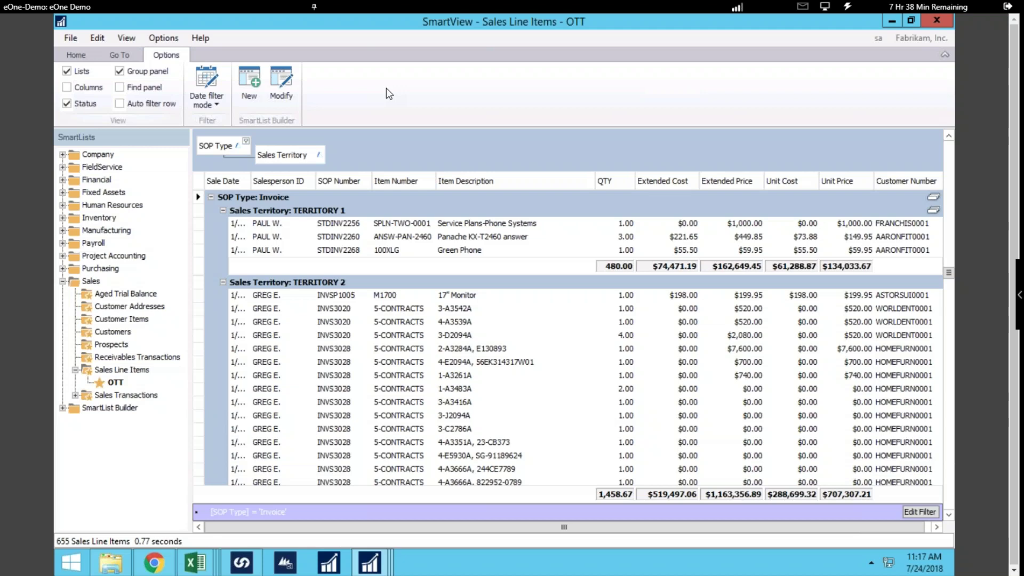
click(283, 78)
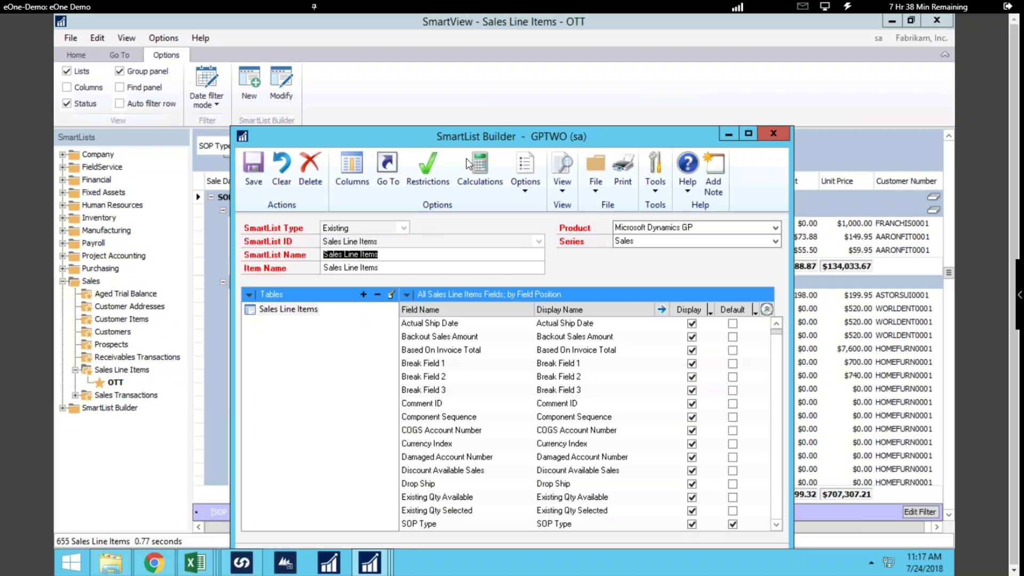
click(773, 134)
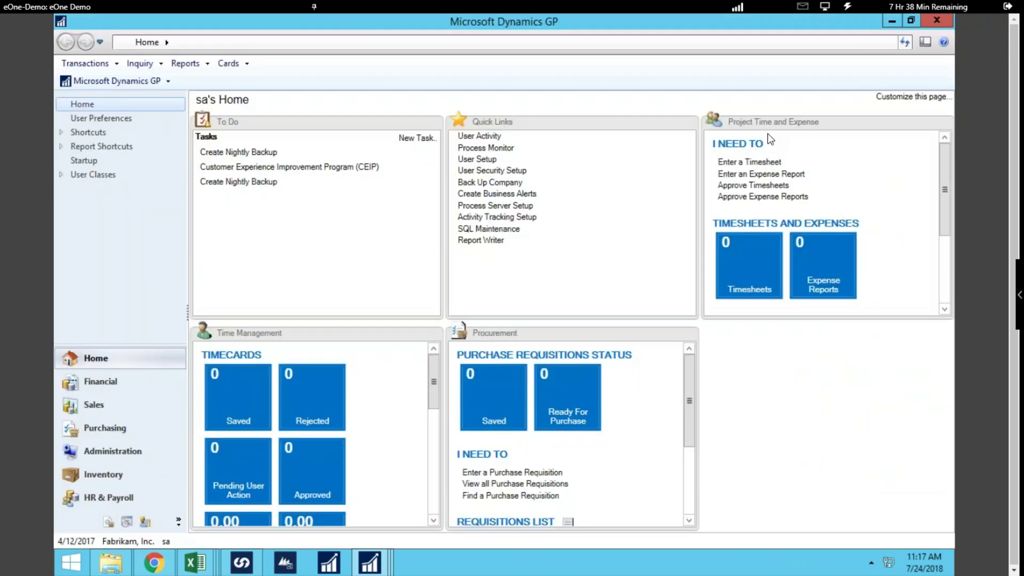
mouse_move(372, 562)
click(372, 477)
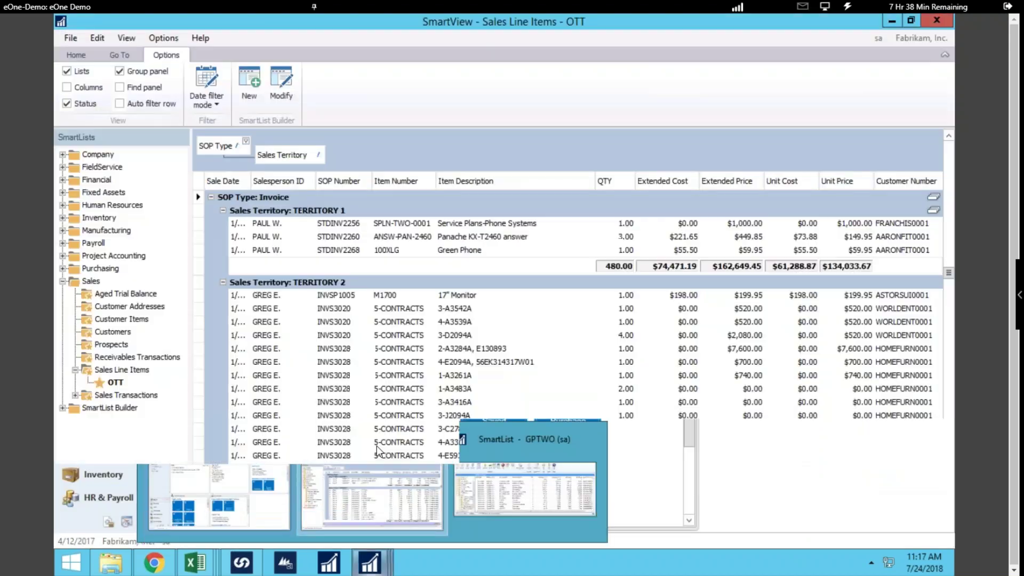